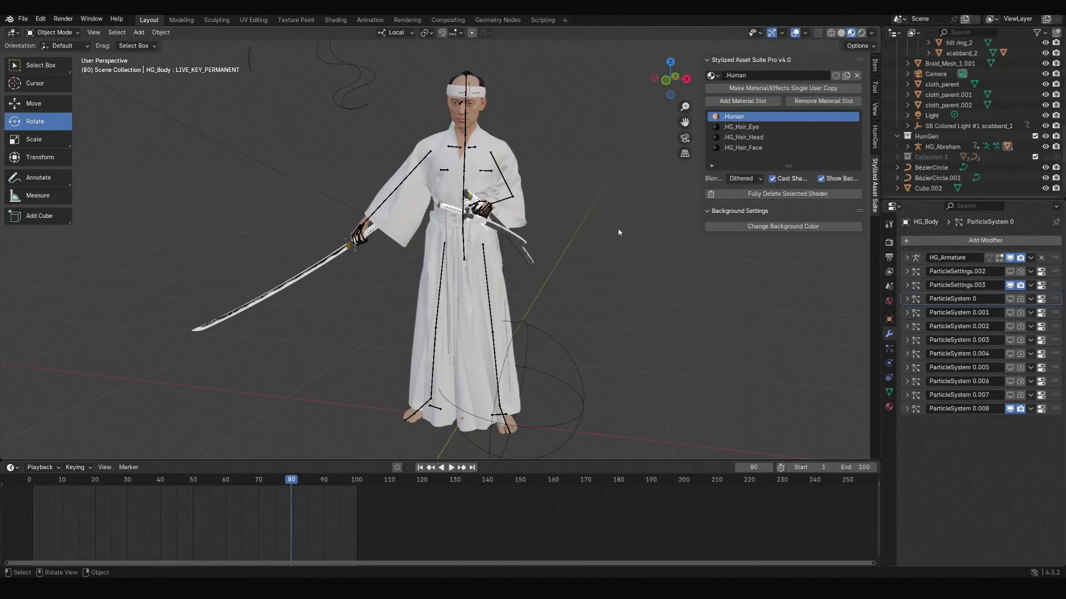
Remove the .Human material slot from the body and add a new slot with a new stylized material.
mouse_move(601, 232)
middle_down()
mouse_move(564, 233)
mouse_move(619, 232)
middle_up()
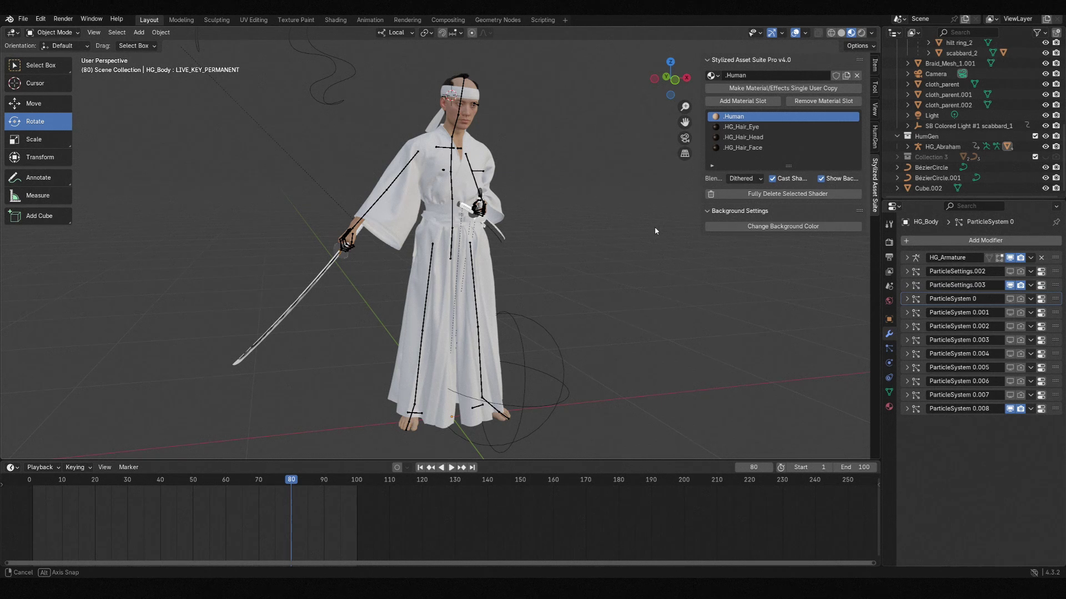
middle_drag(638, 231, 563, 229)
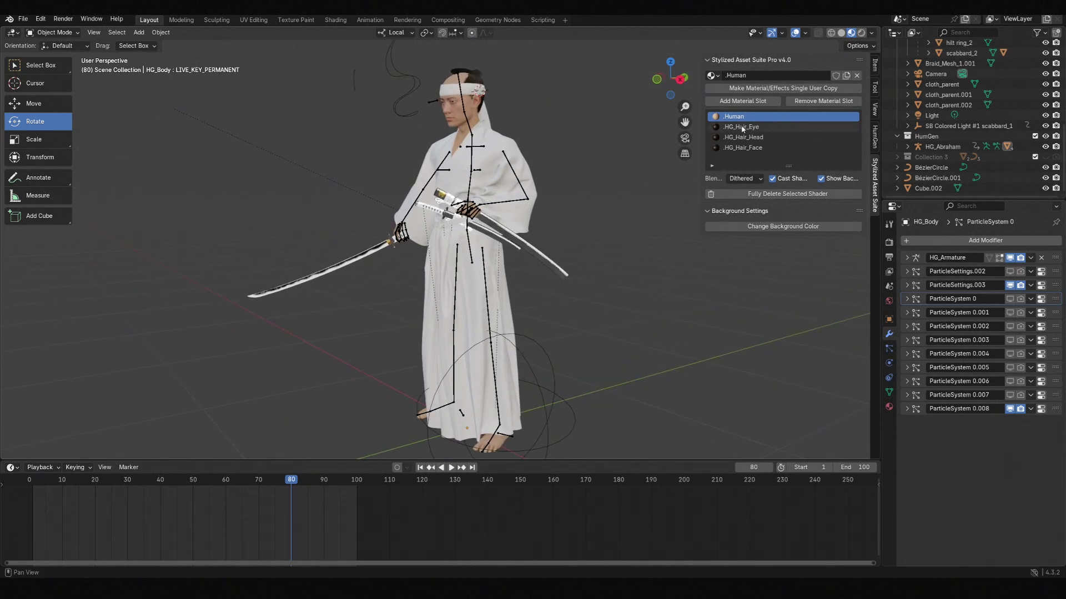
click(817, 101)
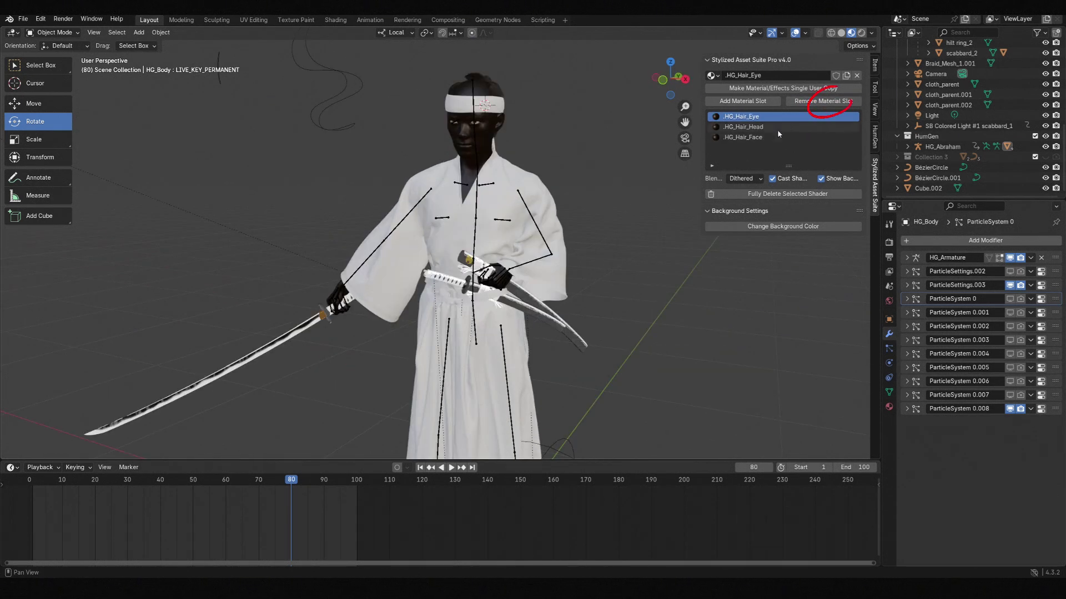
click(748, 104)
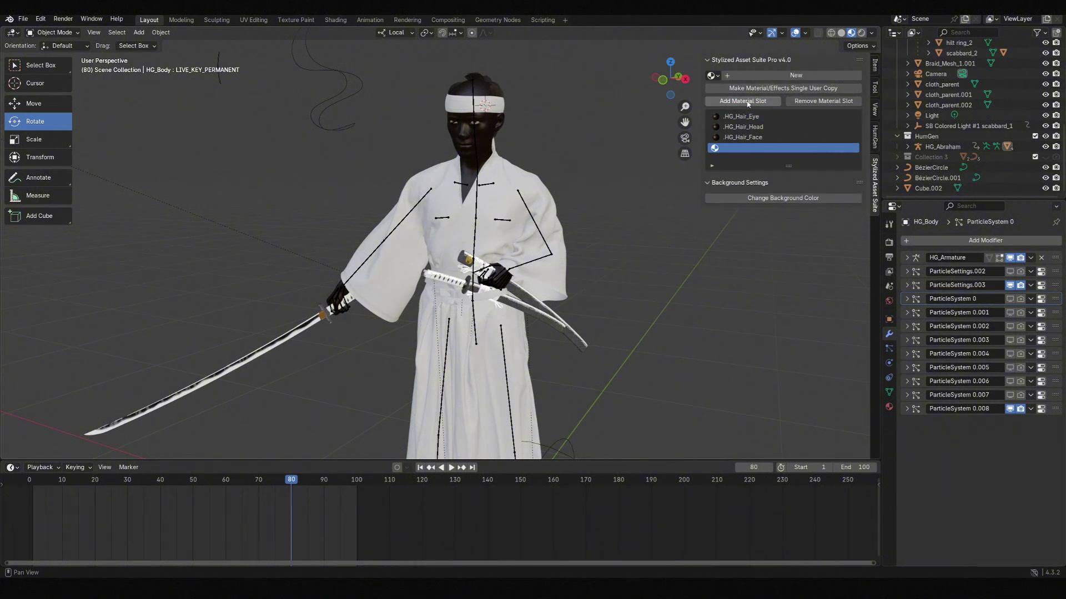
click(825, 76)
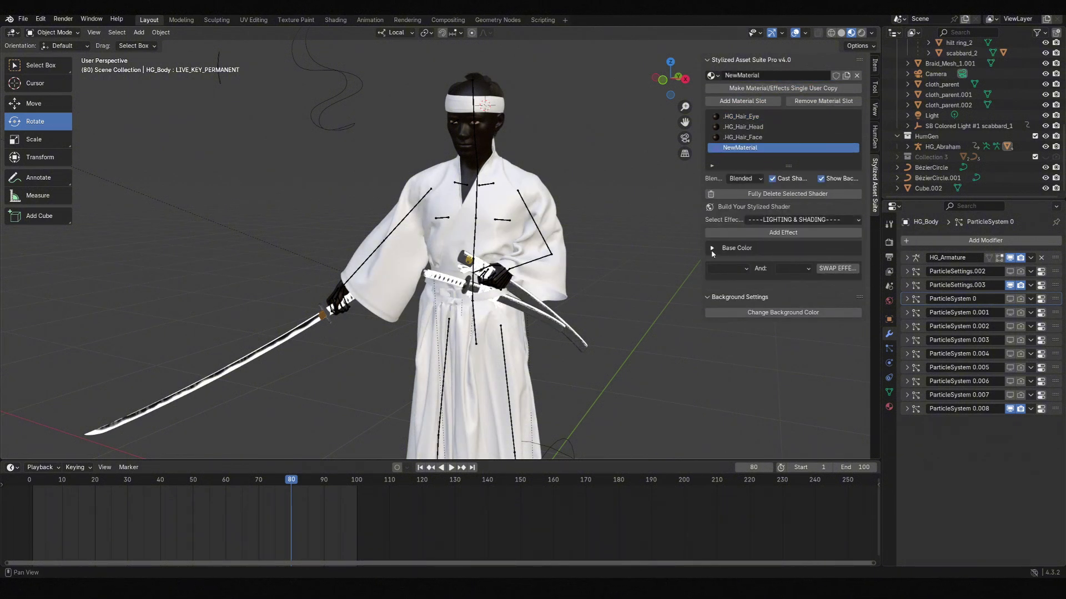
Load the male skin image as the base texture, set Enable Base Texture to 1.000, and switch the viewport to rendered shading.
click(783, 248)
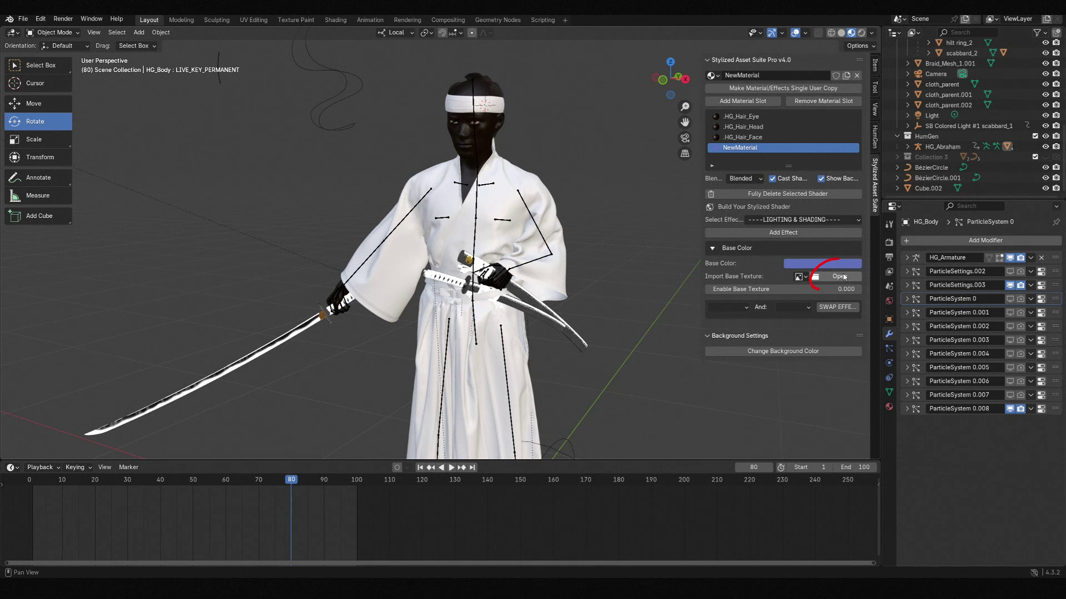
click(841, 276)
click(251, 207)
scroll(592, 300, down, 4)
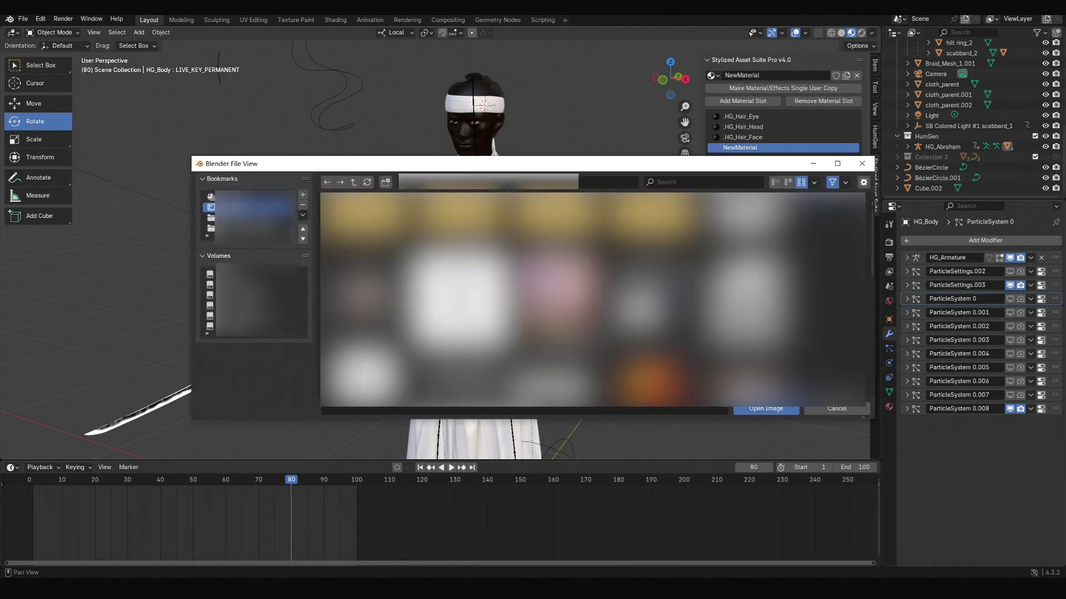
double_click(460, 349)
double_click(582, 300)
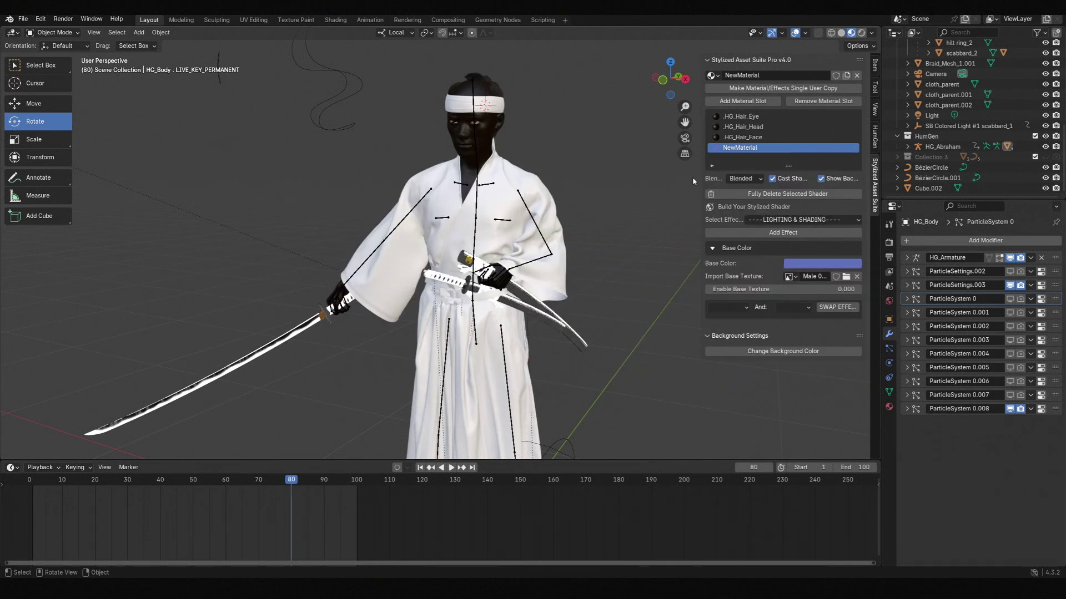
drag(728, 294, 778, 293)
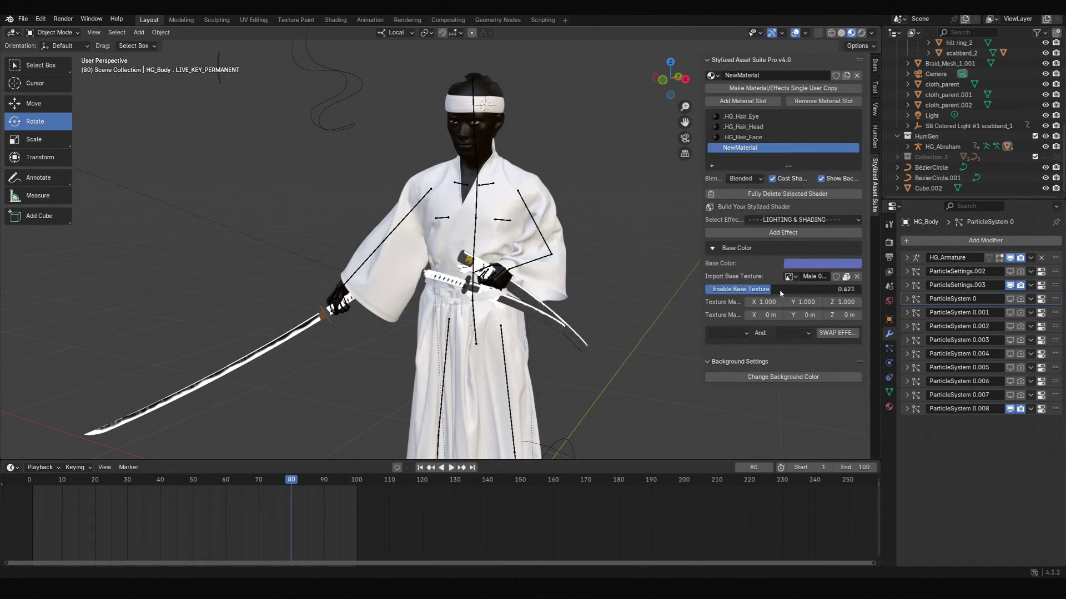
click(861, 36)
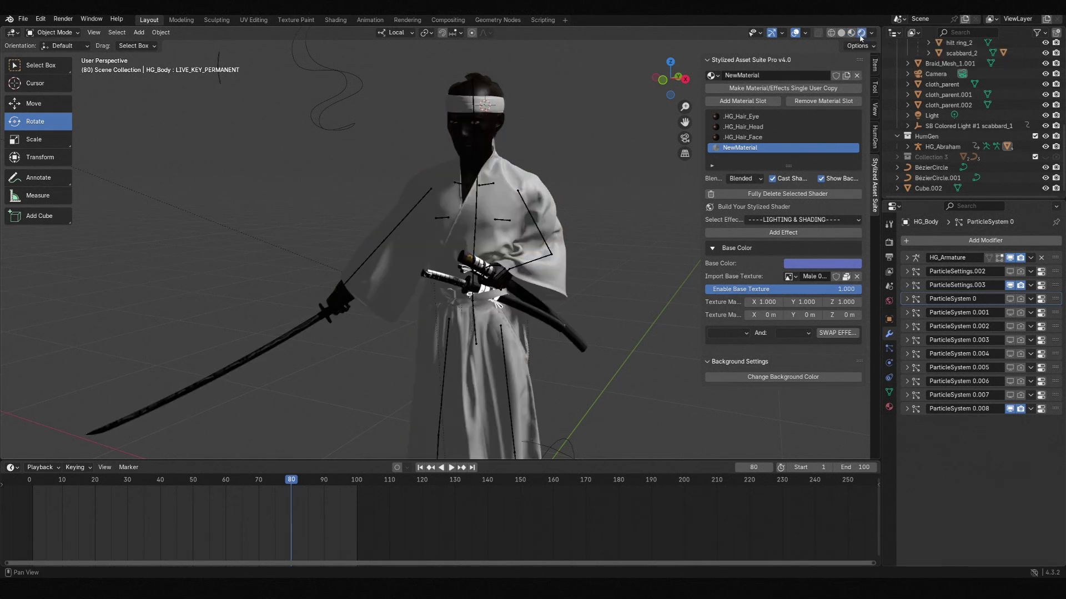
Move NewMaterial to the first position in the body's material slot list.
click(889, 408)
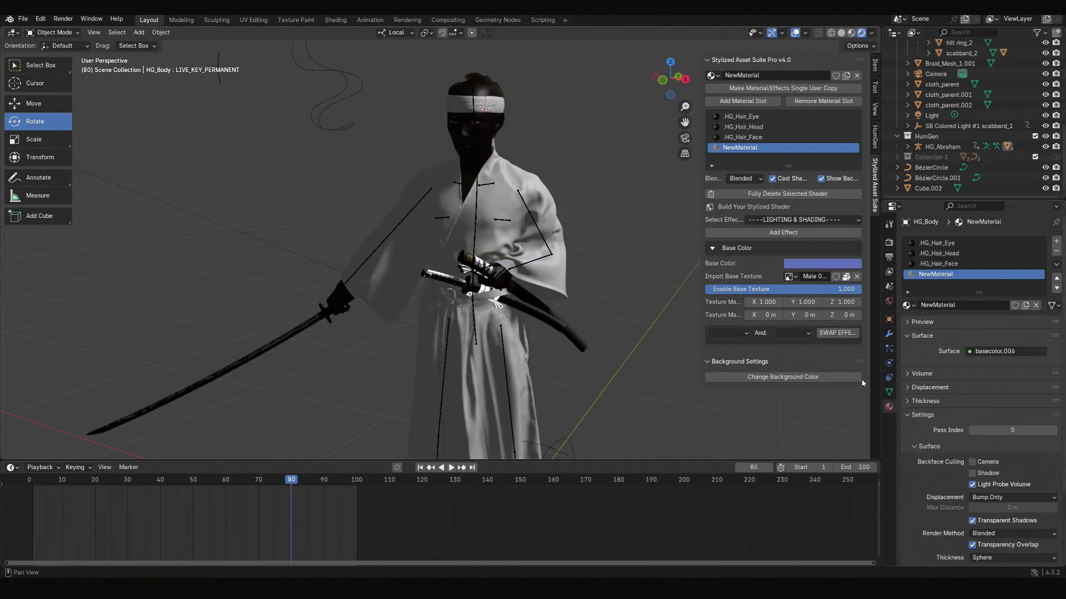
click(1056, 278)
click(1056, 278)
click(1057, 278)
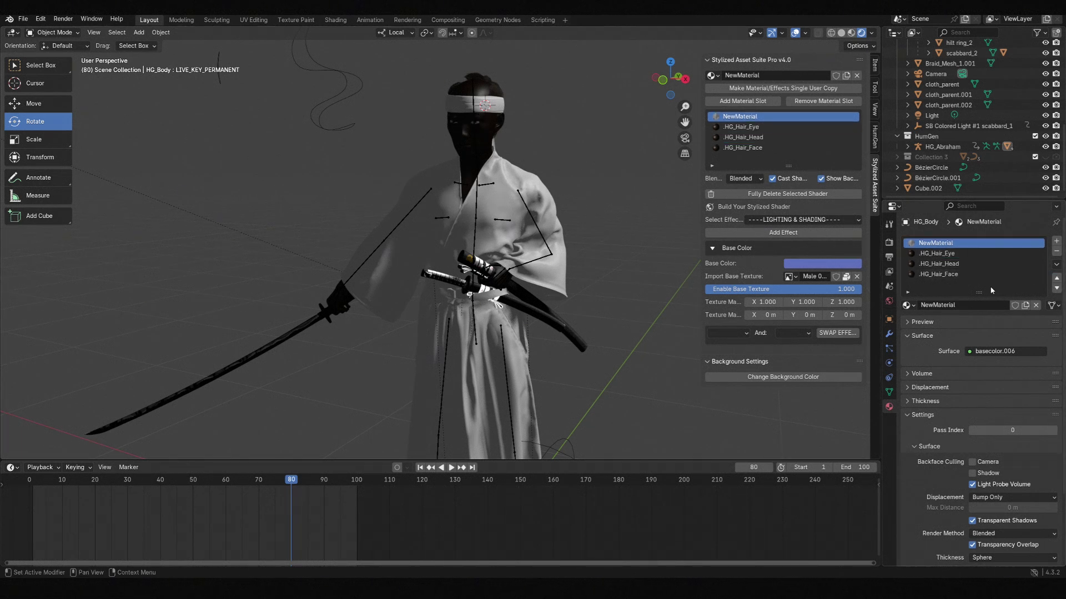
Remove the .HG_Hair_Face, .HG_Hair_Head and .HG_Hair_Eye material slots from the body.
click(957, 275)
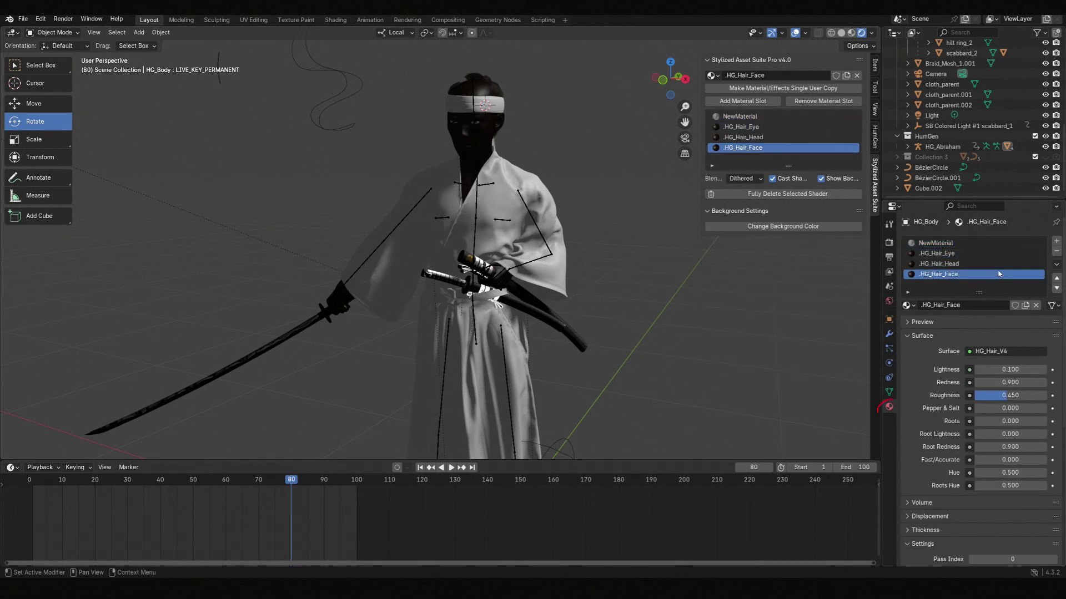
click(1056, 252)
click(1057, 251)
click(1056, 251)
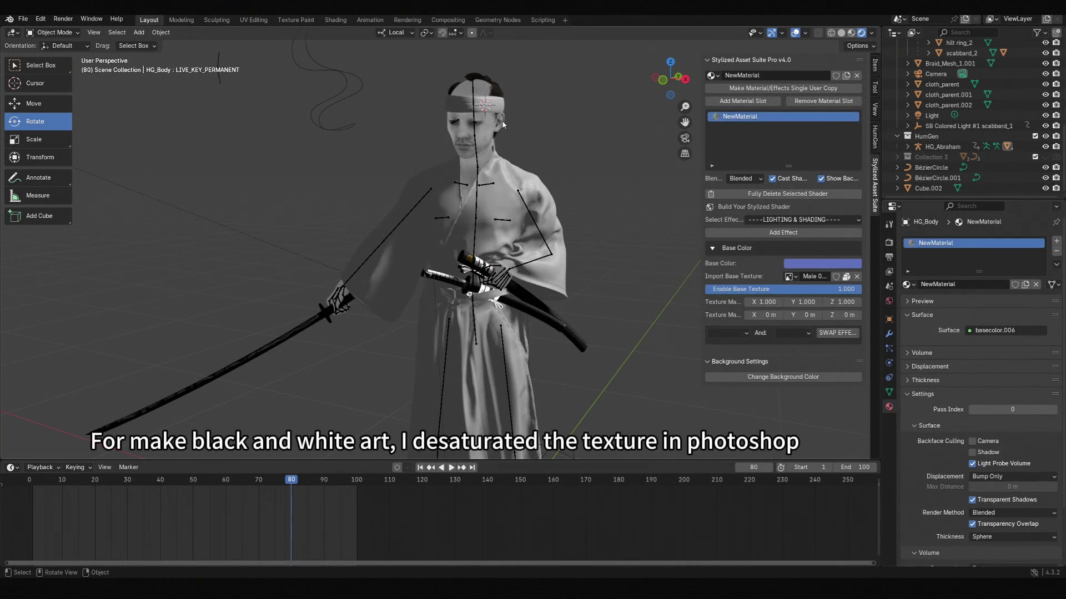
scroll(511, 116, up, 4)
middle_drag(511, 116, 511, 273)
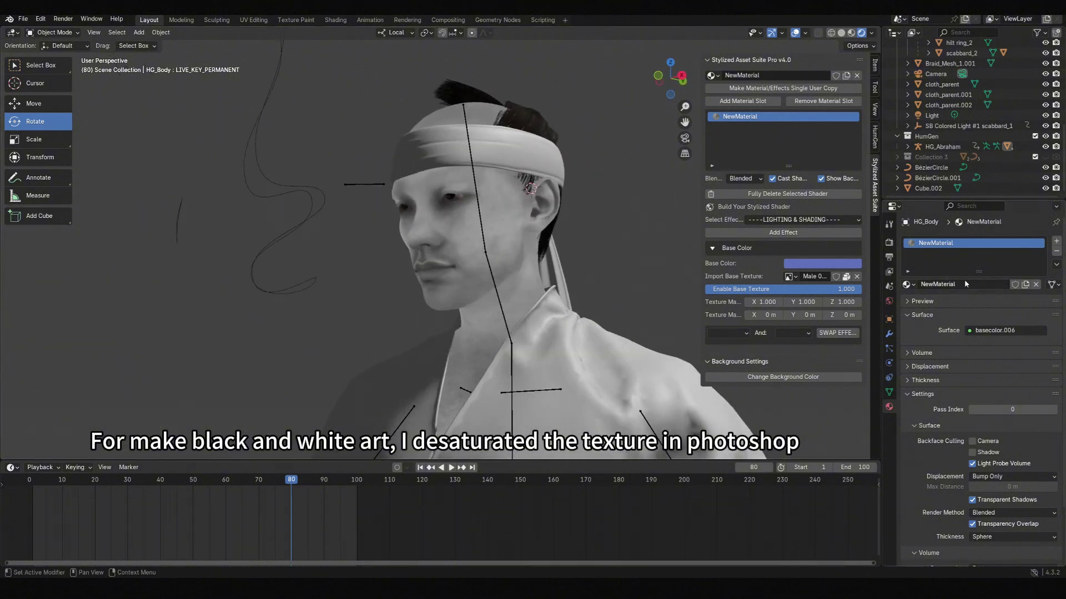
Add a second material slot to the body and assign the existing .HG_Hair_Eye material to it.
click(1056, 241)
click(907, 305)
text(hg)
key(BackSpace)
key(BackSpace)
text(.hg)
click(798, 332)
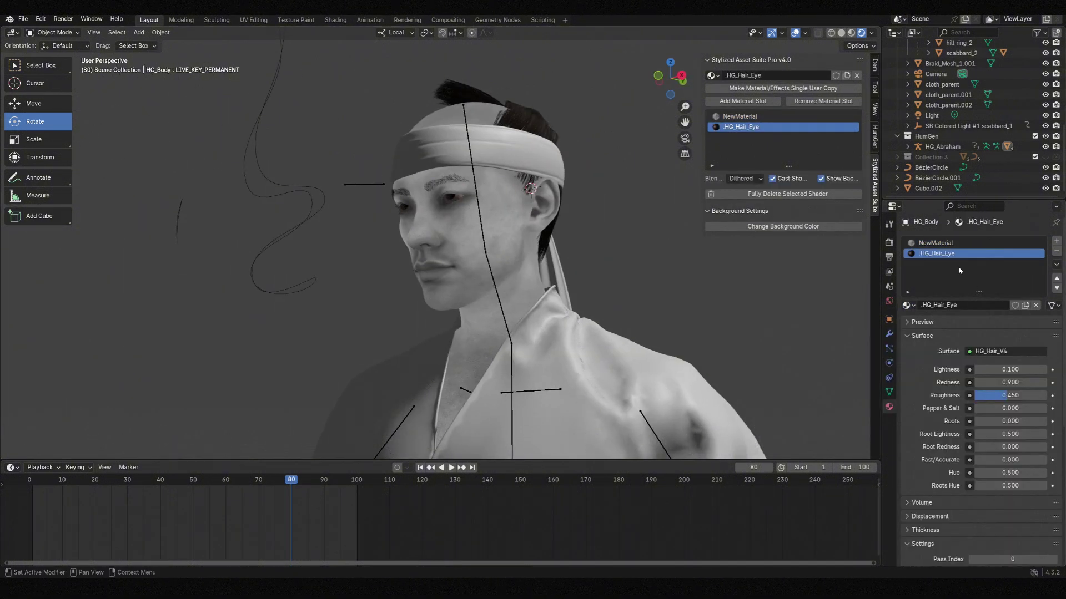
Add two more material slots and assign the .HG_Hair_Head and .HG_Hair_Face materials to them.
click(1057, 243)
click(907, 305)
text(.hg)
click(799, 351)
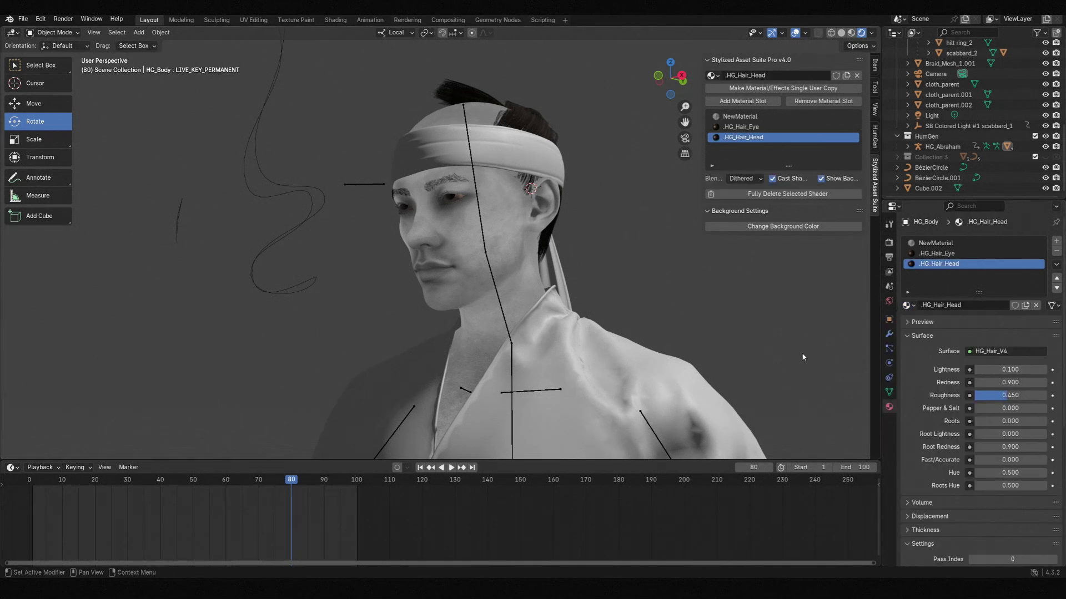
click(1056, 242)
click(907, 305)
text(hair)
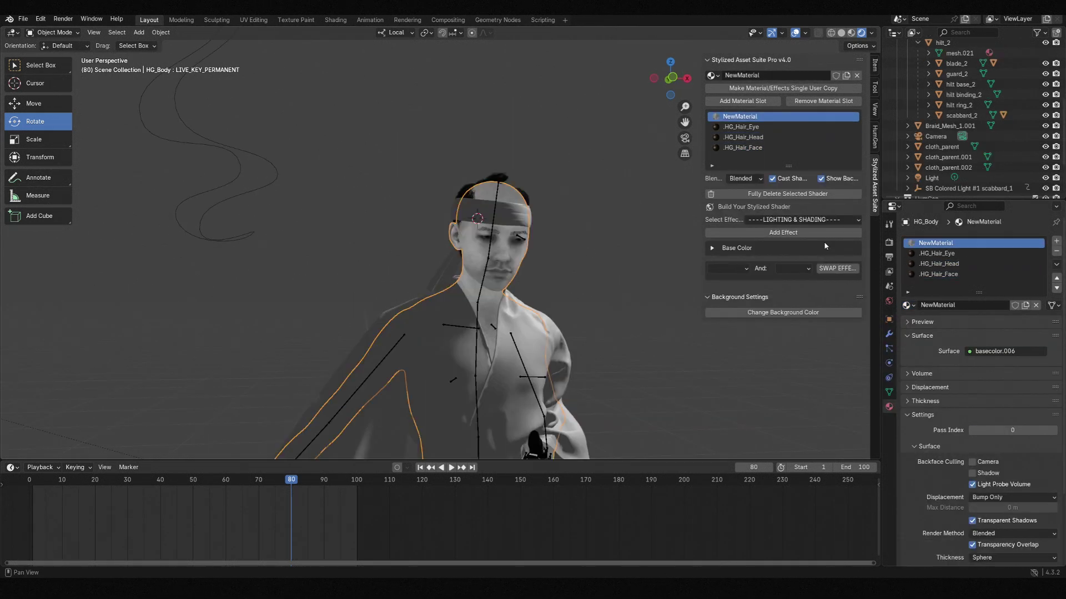
Add the Stylized 3D Lighting (Main) (Dynamic) (EEVEE) effect to NewMaterial and hide the viewport overlays.
click(759, 220)
click(530, 243)
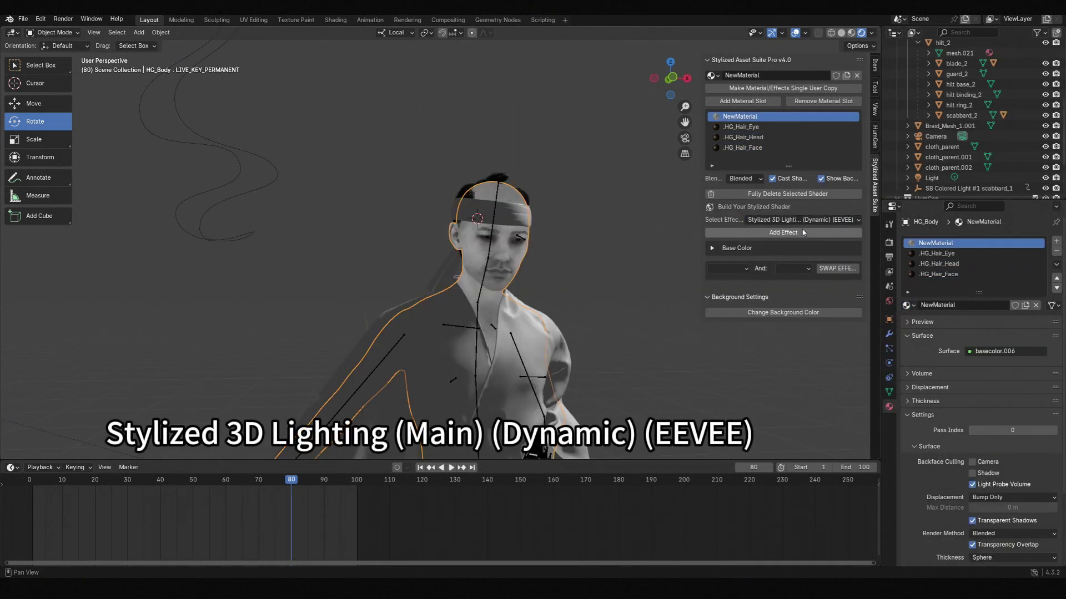
click(782, 233)
middle_drag(660, 272, 501, 227)
scroll(502, 228, up, 5)
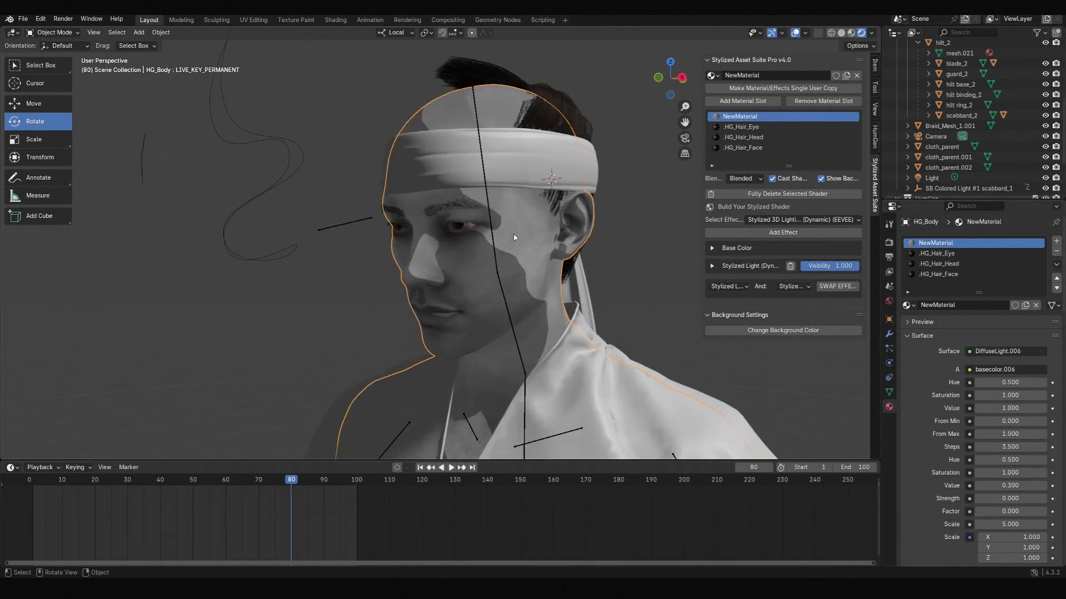
click(796, 33)
mouse_move(555, 261)
middle_down()
mouse_move(605, 262)
mouse_move(490, 274)
middle_up()
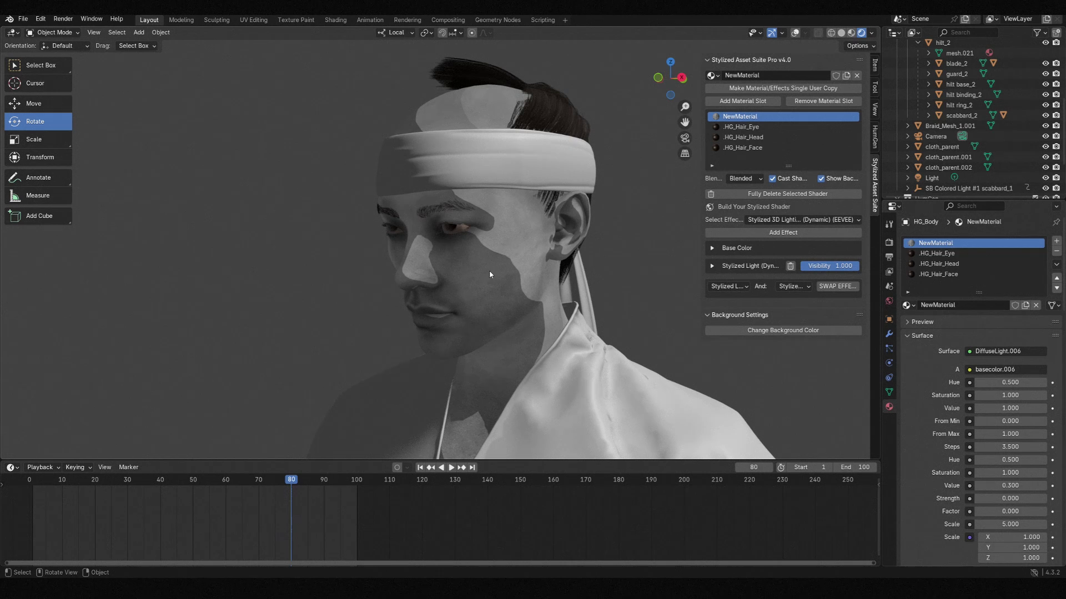
Raise the stylized light's Steps value to 5.3.
click(713, 267)
click(859, 307)
click(859, 307)
click(859, 307)
click(859, 308)
click(859, 308)
click(859, 308)
click(860, 308)
click(859, 308)
click(859, 308)
scroll(599, 257, up, 4)
middle_drag(600, 257, 641, 275)
Set the stylized light's blend style to Linear and check the shading on the face from several angles.
click(780, 282)
click(768, 294)
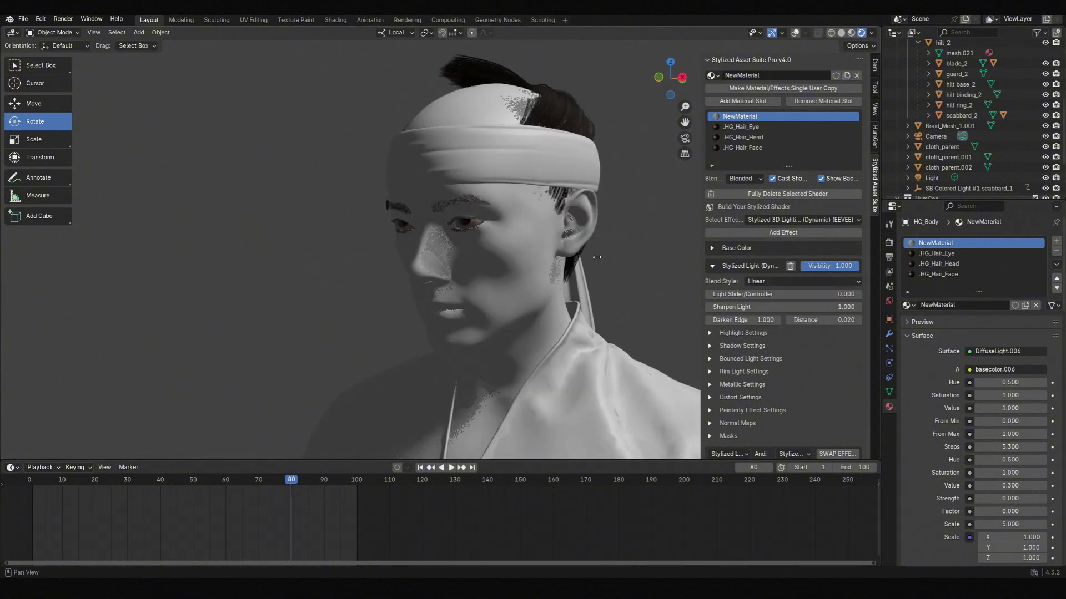
key(KP_1)
middle_drag(646, 278, 451, 213)
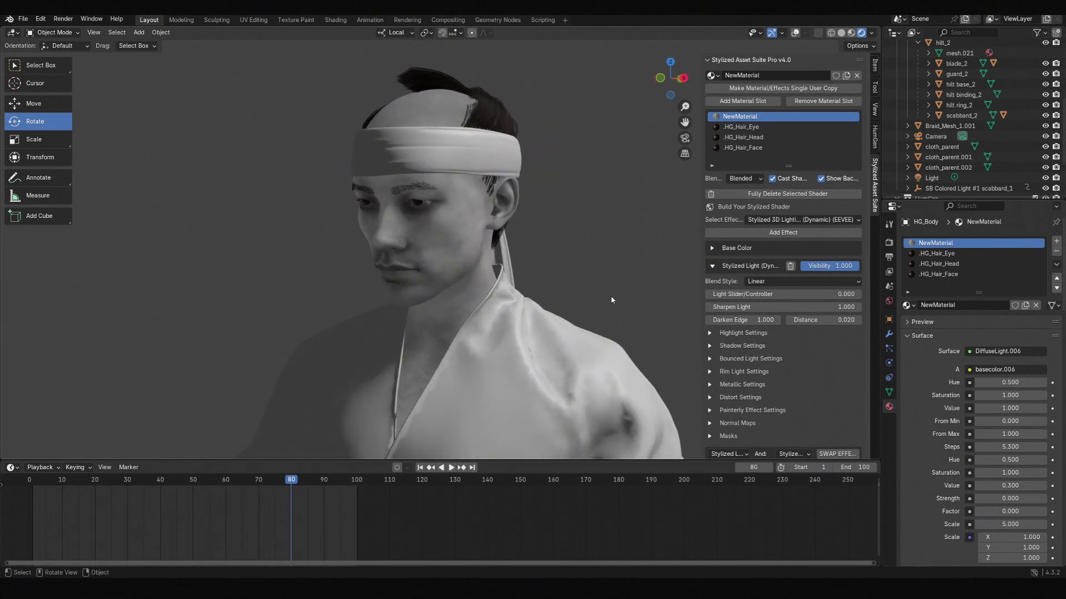
middle_drag(622, 301, 578, 279)
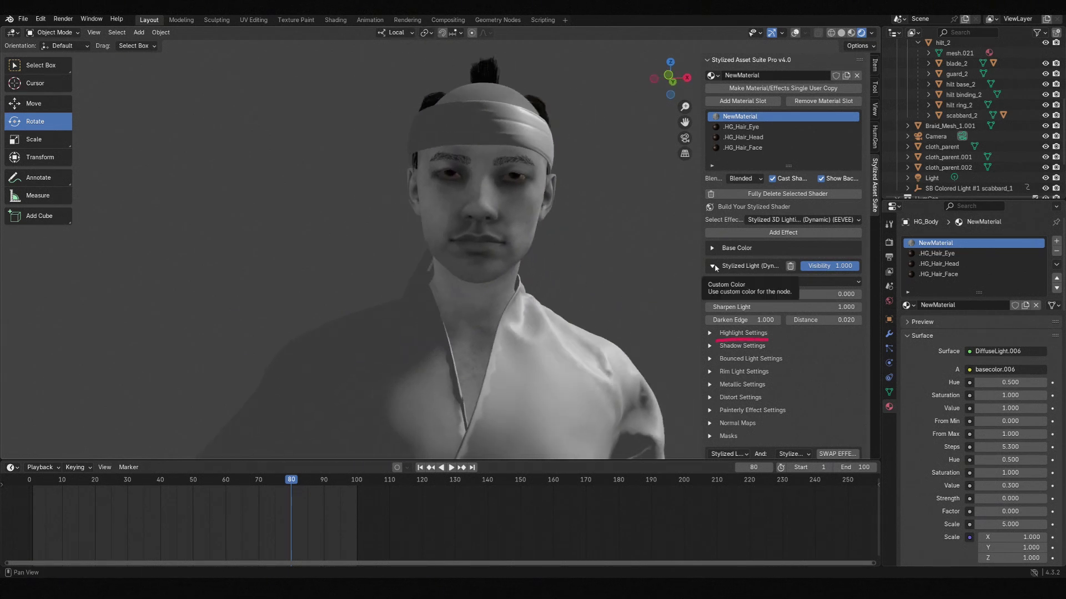
Set the stylized light's highlight value to 2.8 and its shadow value to -0.1.
click(738, 333)
mouse_move(723, 359)
mouse_down()
mouse_move(751, 358)
mouse_move(739, 359)
mouse_up()
click(710, 334)
click(711, 346)
mouse_move(588, 289)
middle_down()
mouse_move(574, 278)
mouse_move(571, 286)
middle_up()
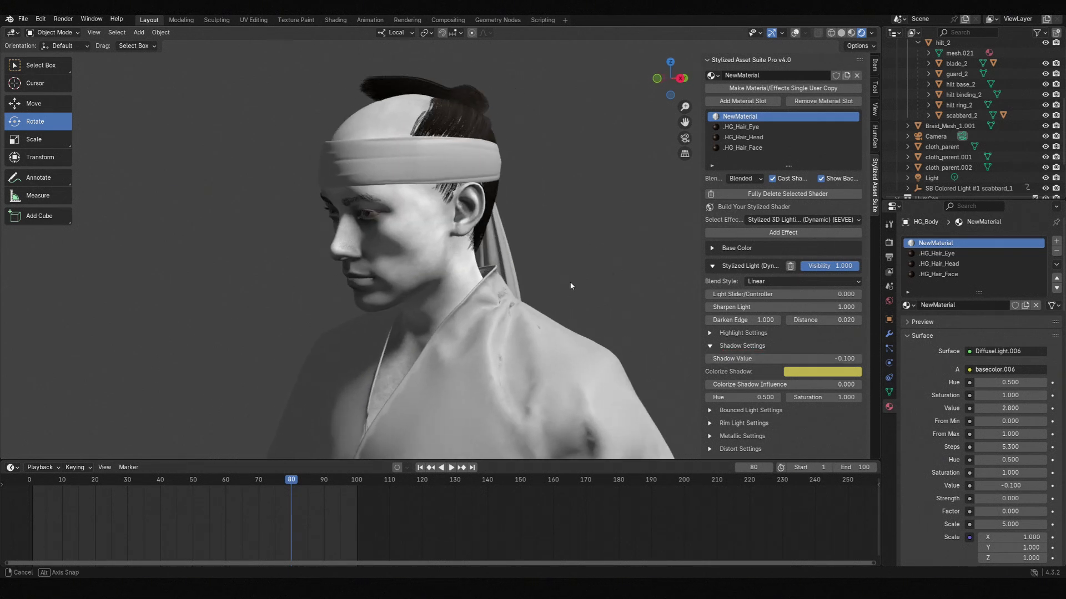
middle_drag(377, 154, 573, 181)
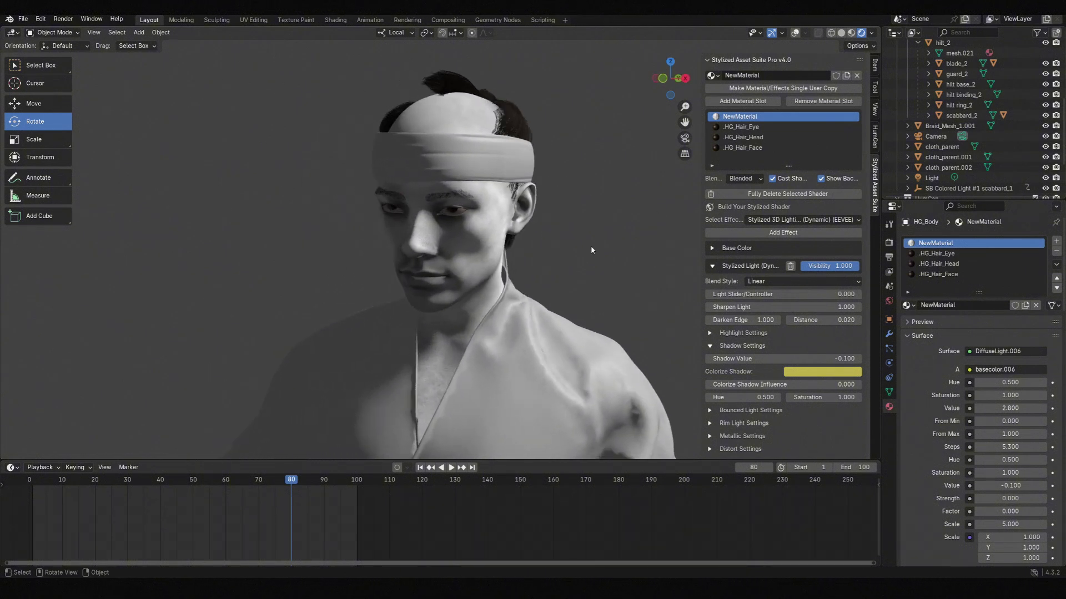
Add the Specular Reflection (Dynamic) (EEVEE) effect to NewMaterial.
click(713, 266)
click(789, 221)
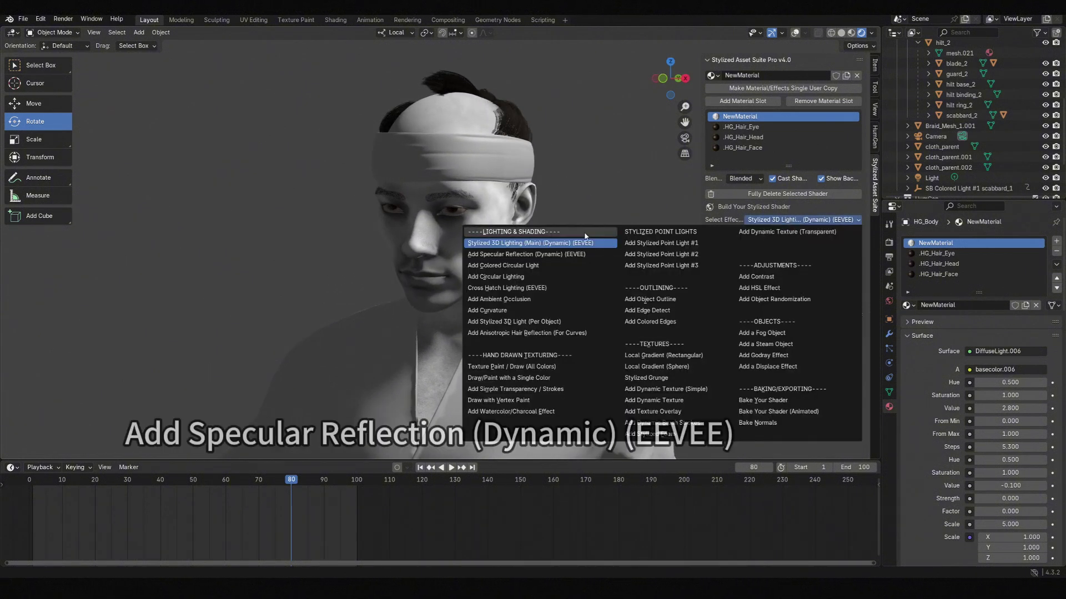
click(600, 257)
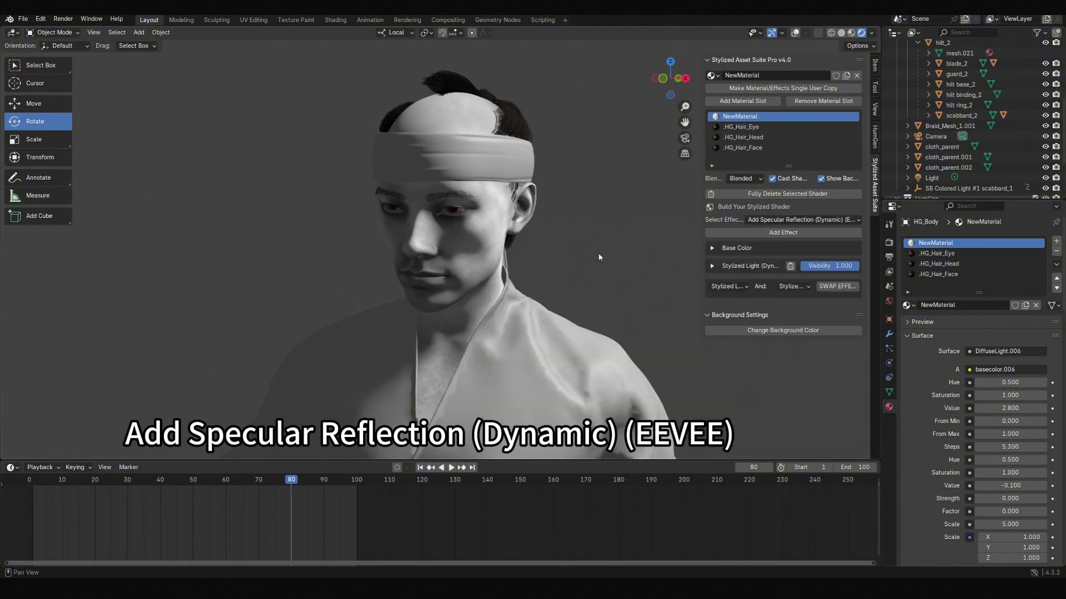
click(766, 233)
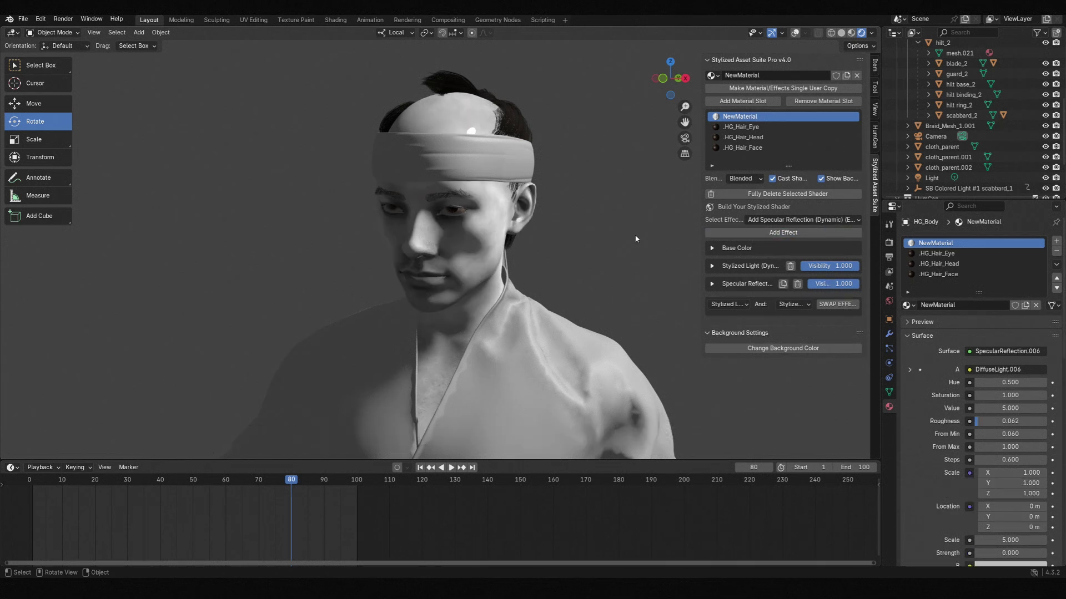
middle_drag(523, 176, 534, 155)
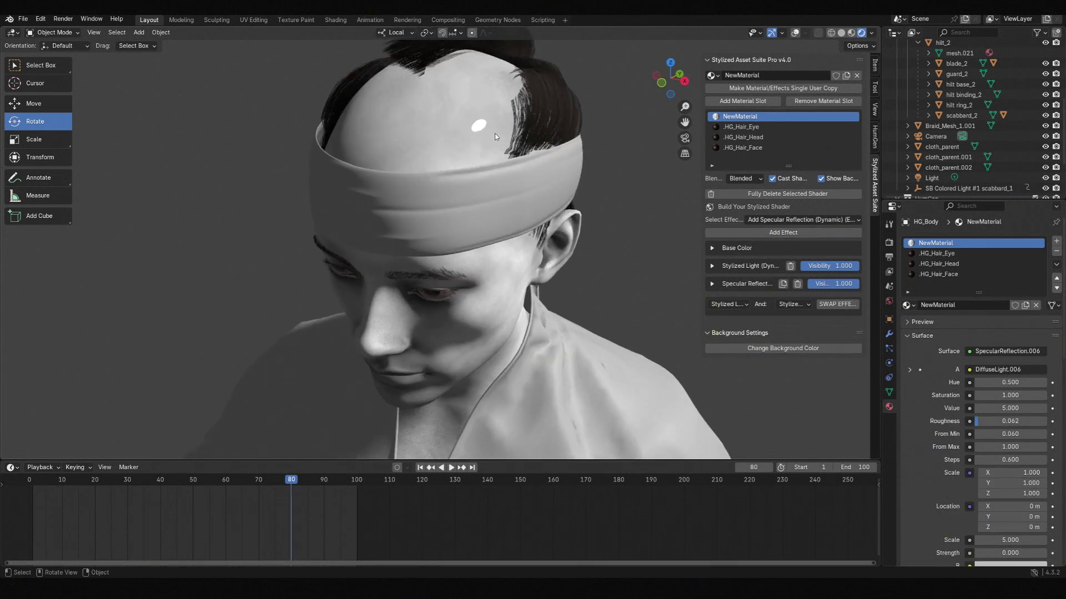
Set the specular reflection's roughness to 0.08, shine brightness to 7.5 and steps to 62.2.
click(712, 284)
drag(715, 314, 765, 322)
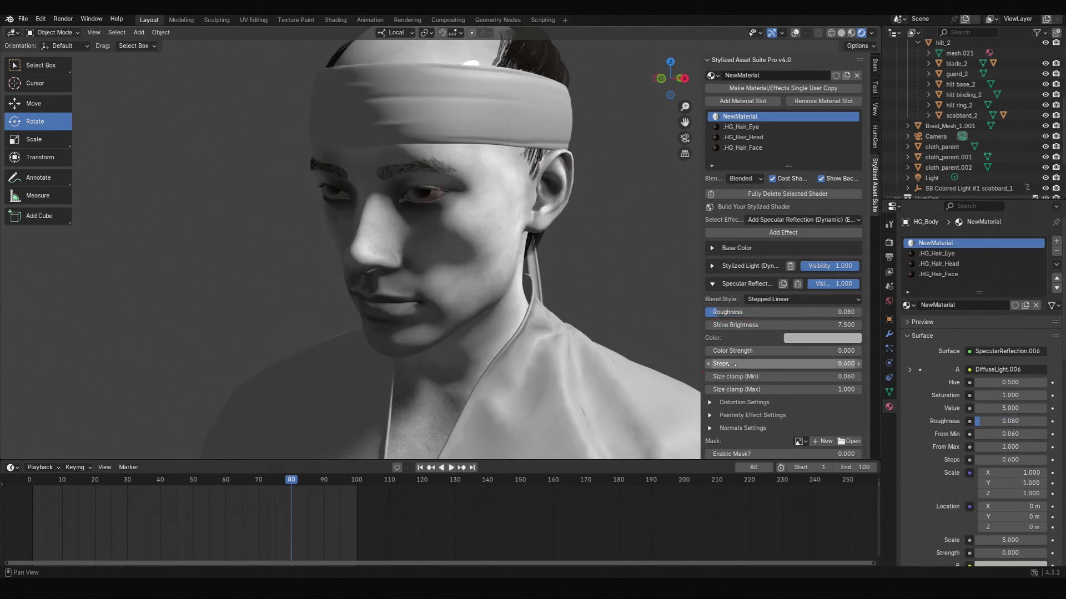
drag(788, 363, 843, 363)
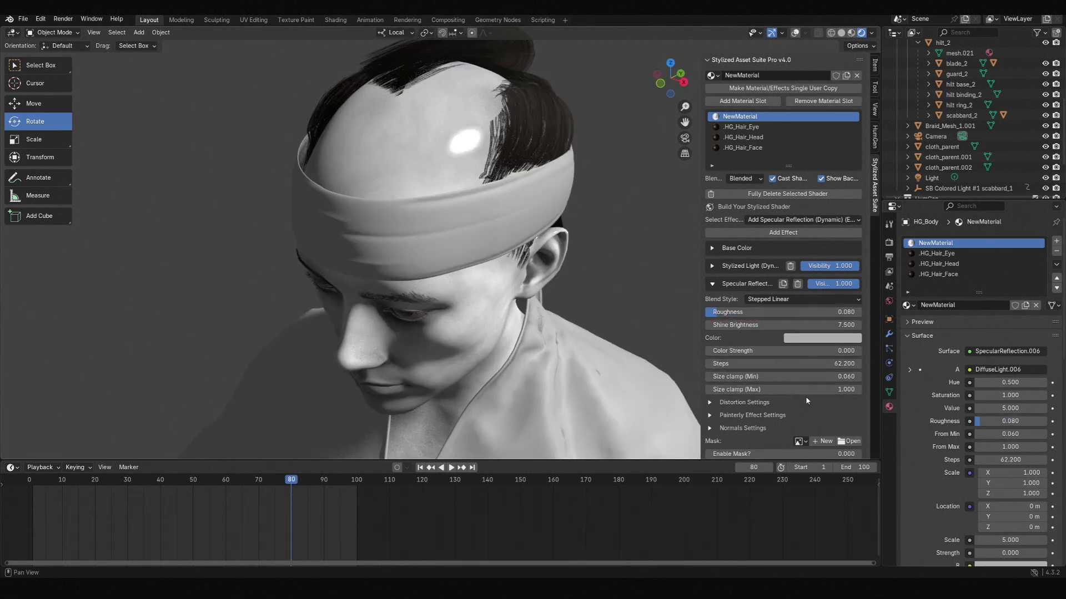
Try distorting the specular reflection with a strength of 0.09 and a uniform scale of 68.9.
click(714, 404)
scroll(722, 409, down, 1)
drag(728, 396, 818, 402)
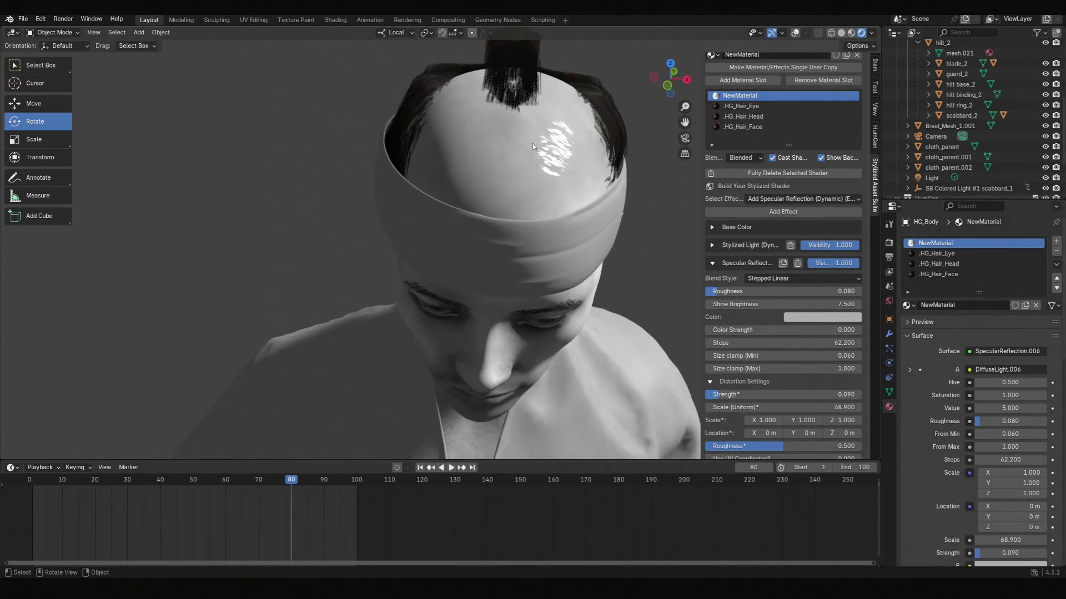
drag(743, 407, 705, 397)
middle_drag(627, 327, 577, 261)
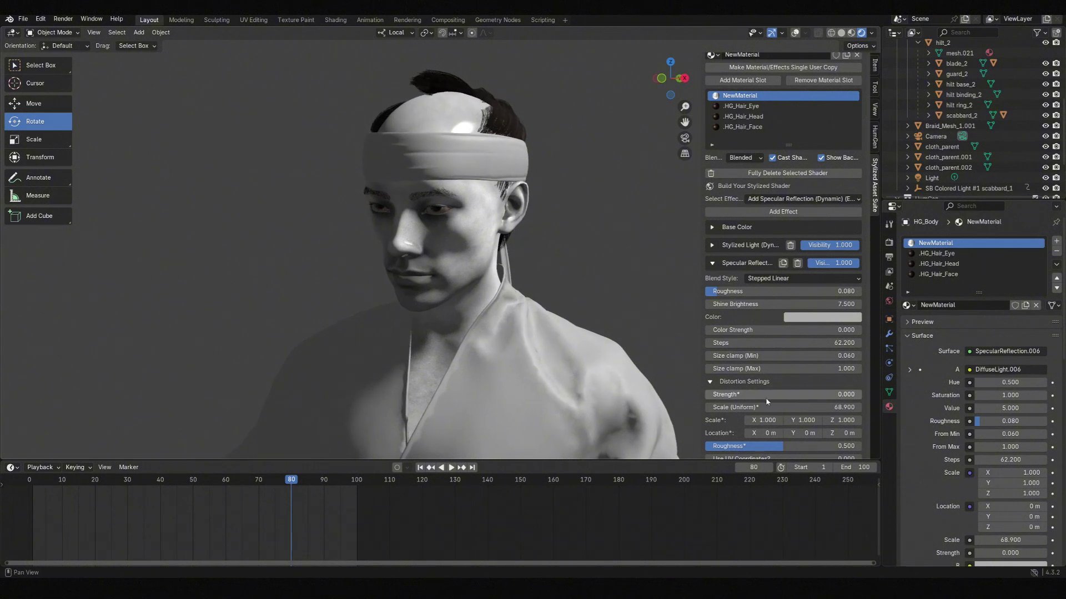
click(710, 381)
Add the Stylized Grunge effect to the body's NewMaterial.
click(712, 263)
click(805, 220)
click(678, 383)
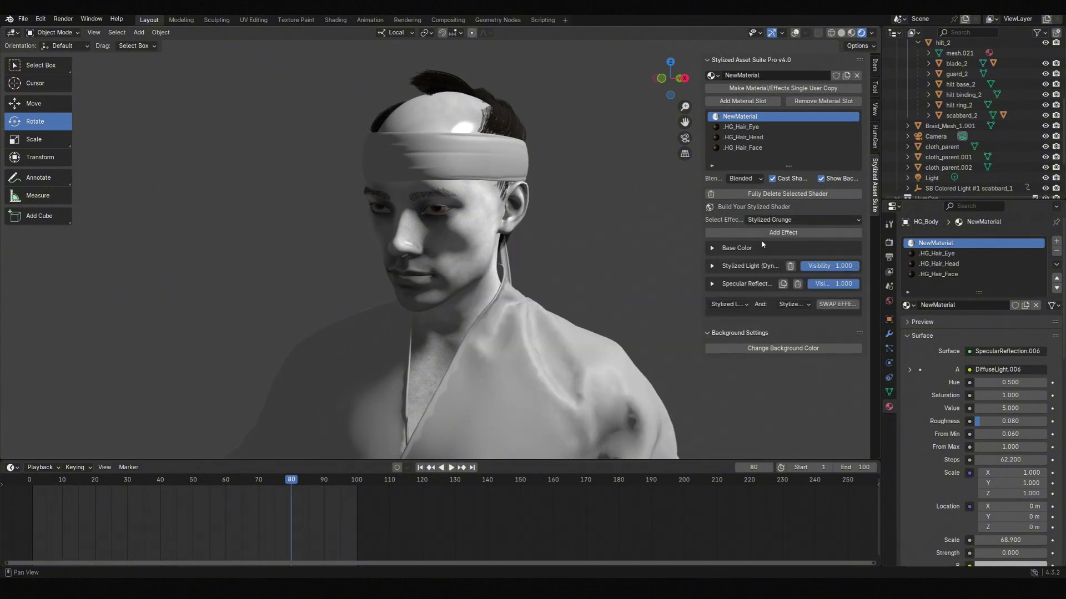
click(820, 233)
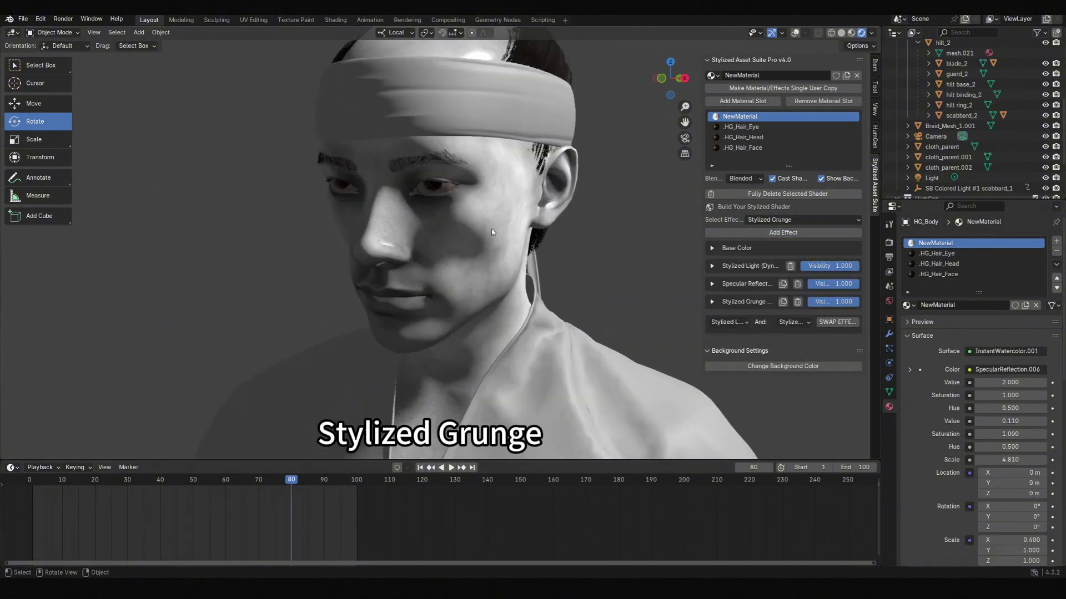
Set the body's stylized grunge dark areas to -0.99 and its uniform scale to 5.71.
drag(808, 305, 863, 300)
click(739, 301)
scroll(752, 323, down, 1)
scroll(635, 313, up, 1)
middle_drag(635, 313, 577, 313)
drag(744, 323, 684, 298)
middle_drag(436, 270, 599, 261)
scroll(500, 271, down, 4)
click(712, 282)
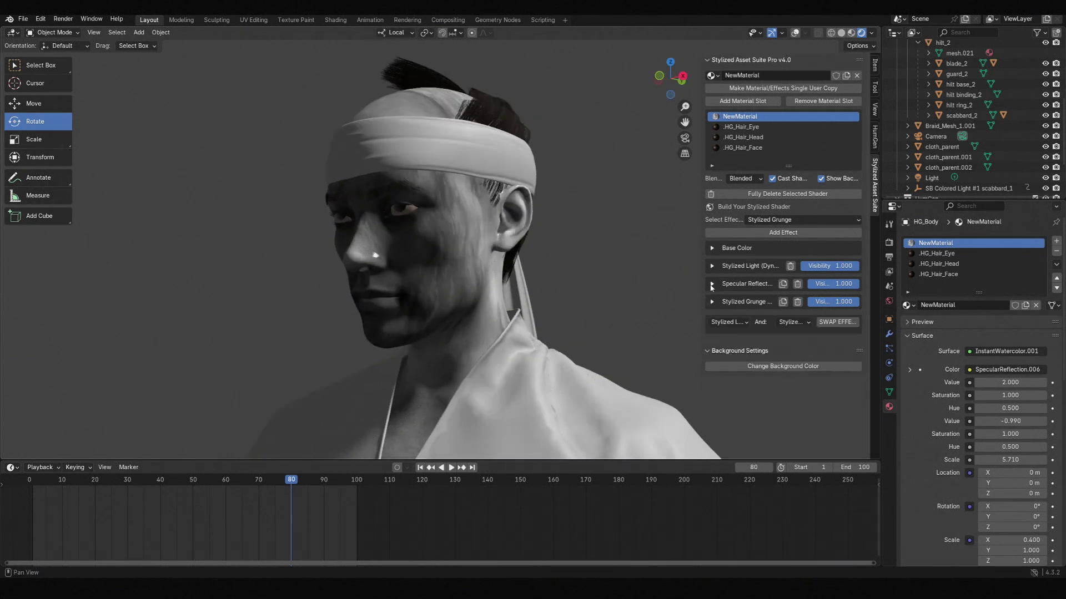
Add the Edge Detect effect to the body material and adjust its Spreading (To Max) value.
click(755, 220)
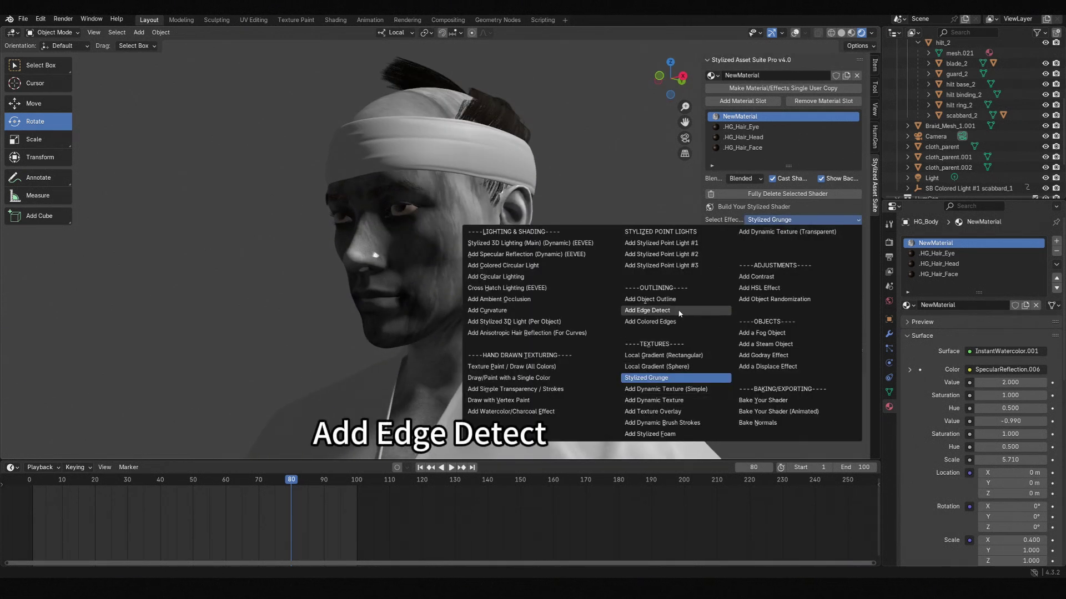
click(653, 310)
click(799, 233)
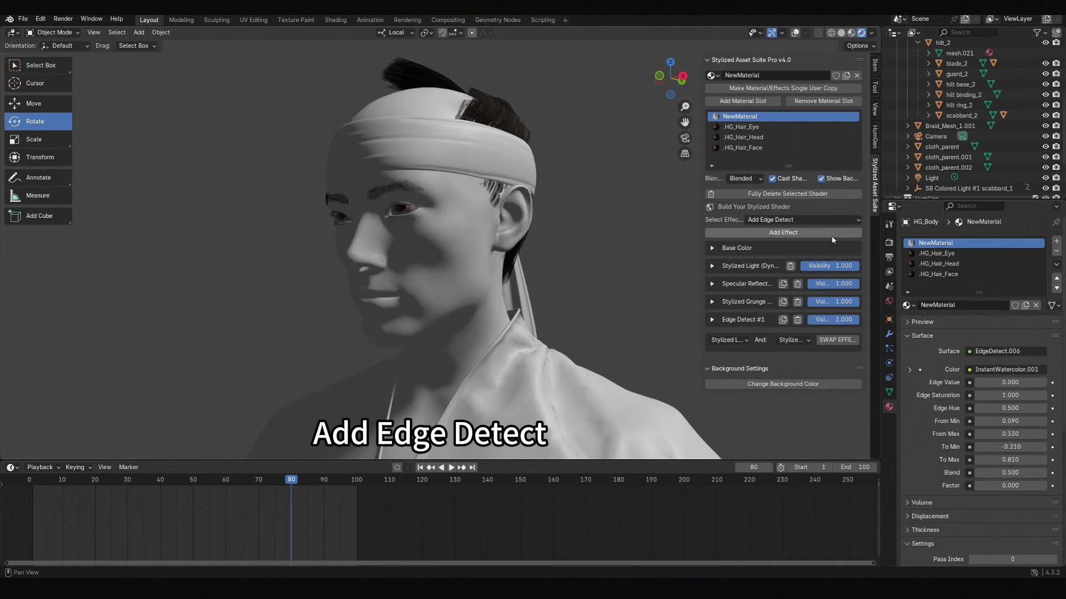
click(712, 320)
middle_drag(600, 234, 621, 250)
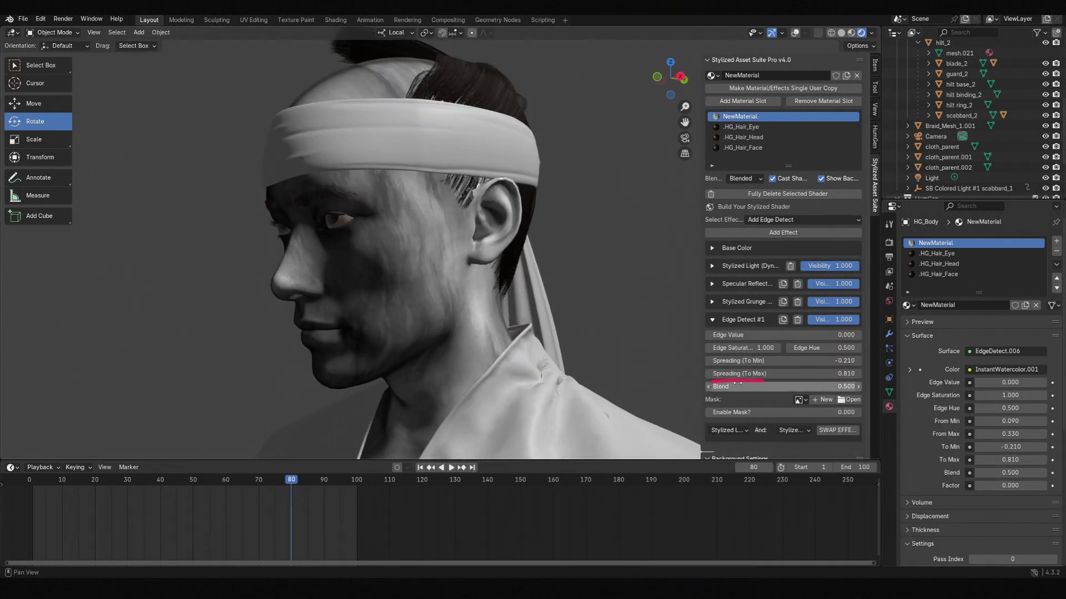
mouse_move(749, 374)
mouse_down()
mouse_move(805, 374)
mouse_move(747, 373)
mouse_up()
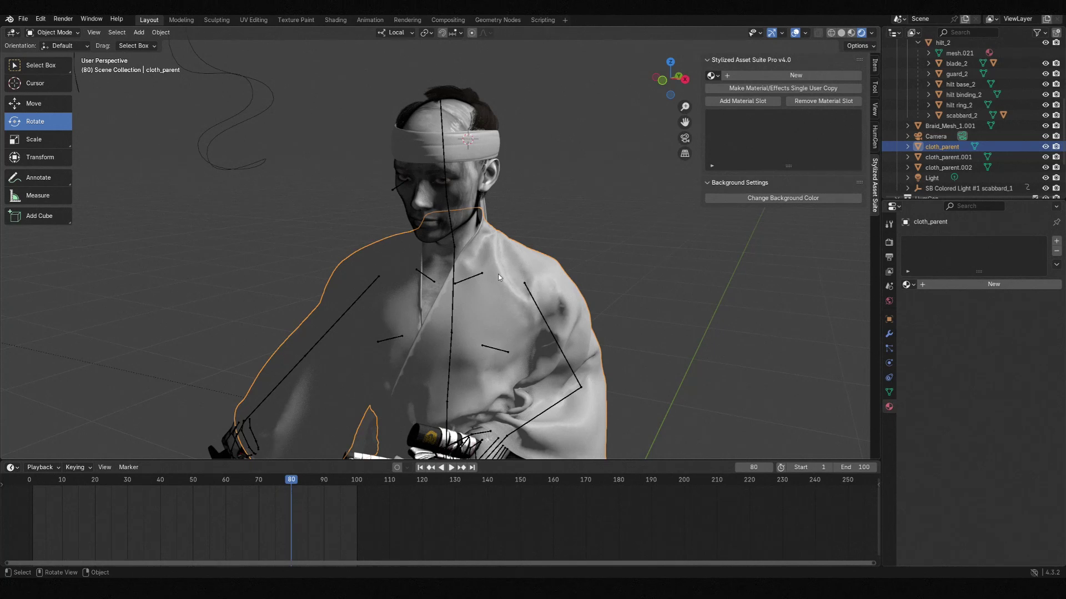
Create a new material for the cloth_parent robe and give it a neutral light grey base color.
click(795, 75)
click(738, 248)
click(818, 260)
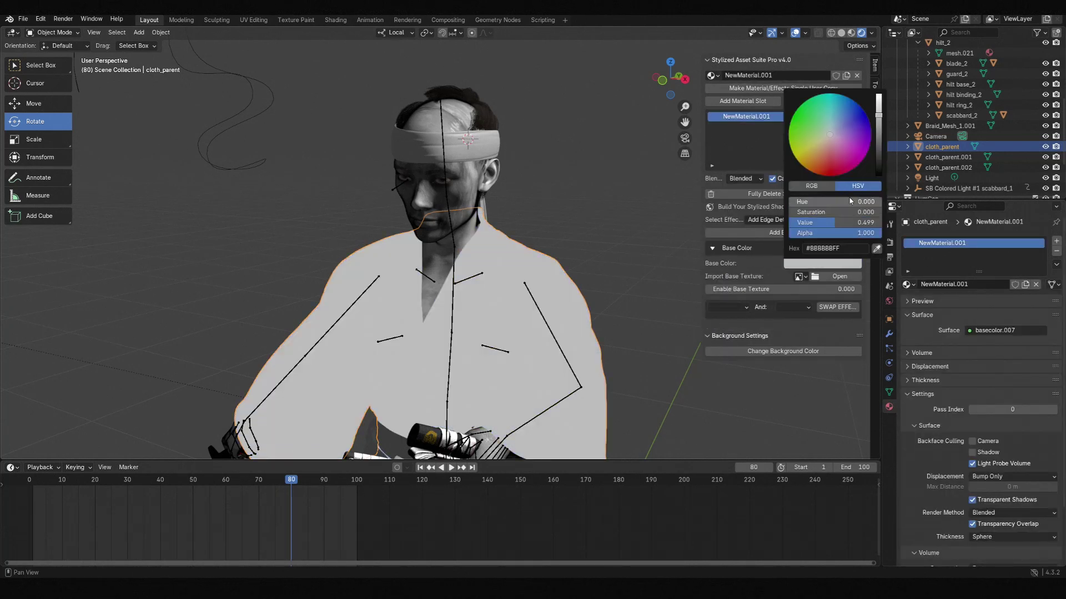
drag(849, 209, 788, 210)
Add the Stylized 3D Lighting (Main) (Dynamic) (EEVEE) effect to the robe's material.
click(788, 219)
click(550, 245)
click(783, 233)
scroll(638, 246, down, 3)
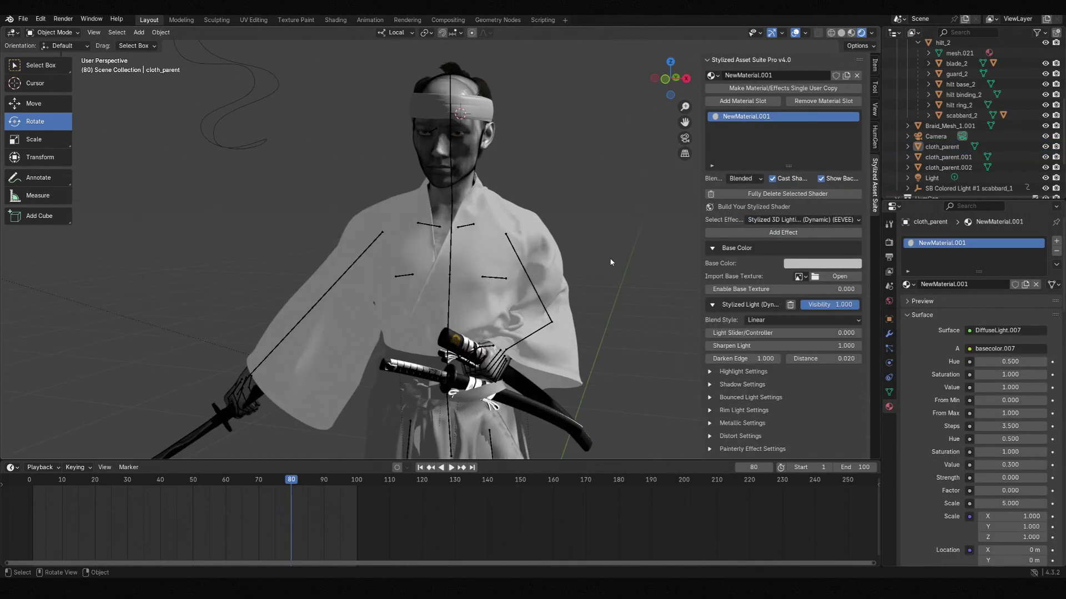
middle_drag(611, 262, 583, 270)
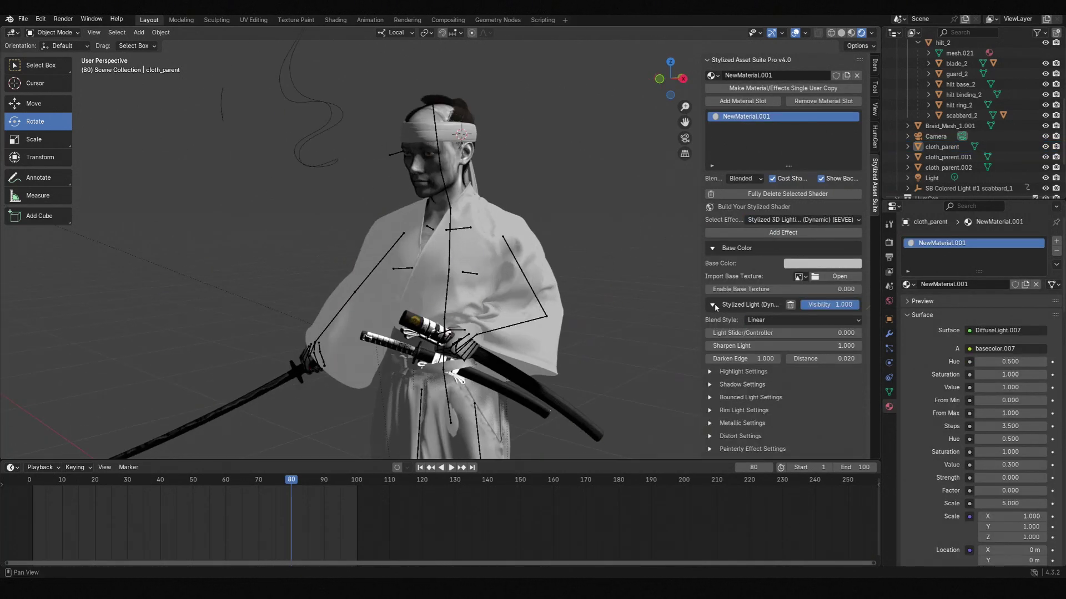
Set the highlight value of the robe's stylized light to 1.7.
click(730, 371)
scroll(738, 347, down, 1)
drag(741, 376, 779, 376)
click(721, 283)
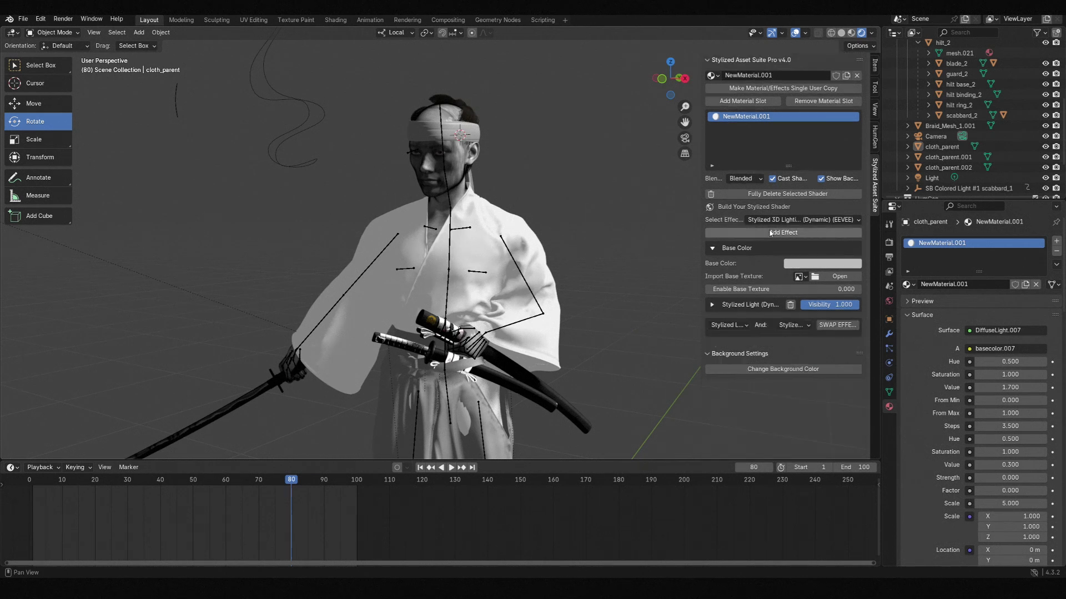
Add the Specular Reflection (Dynamic) (EEVEE) and Stylized Grunge effects to the robe's material.
click(802, 220)
click(549, 258)
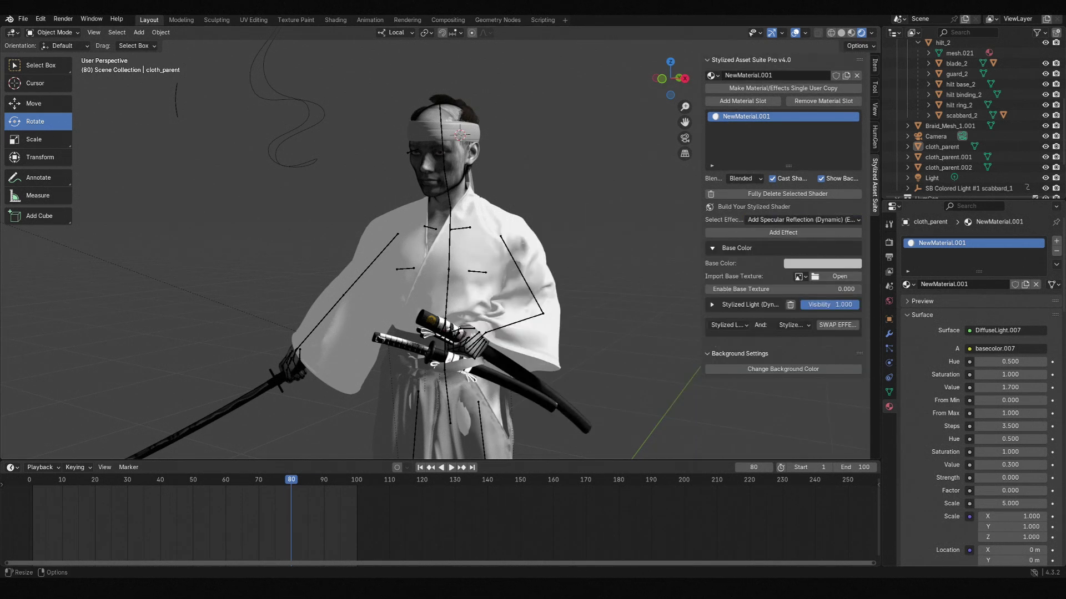
click(800, 234)
middle_drag(608, 281, 585, 278)
click(778, 221)
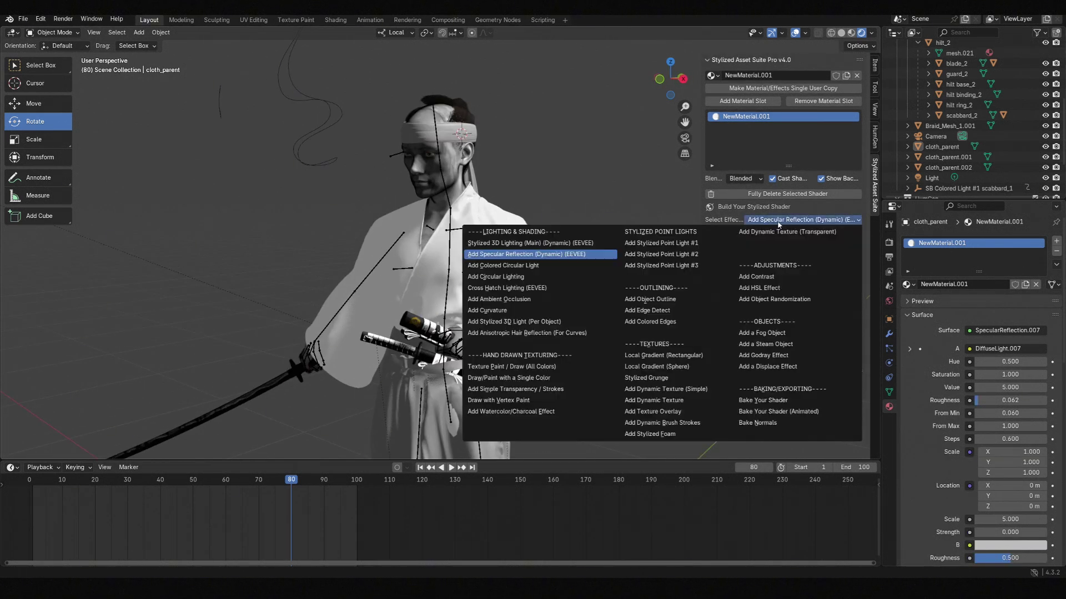
click(661, 380)
click(770, 232)
scroll(538, 226, up, 1)
Add the Edge Detect effect to the robe's material and set its Spreading (To Max) to 1.91.
click(802, 220)
click(809, 294)
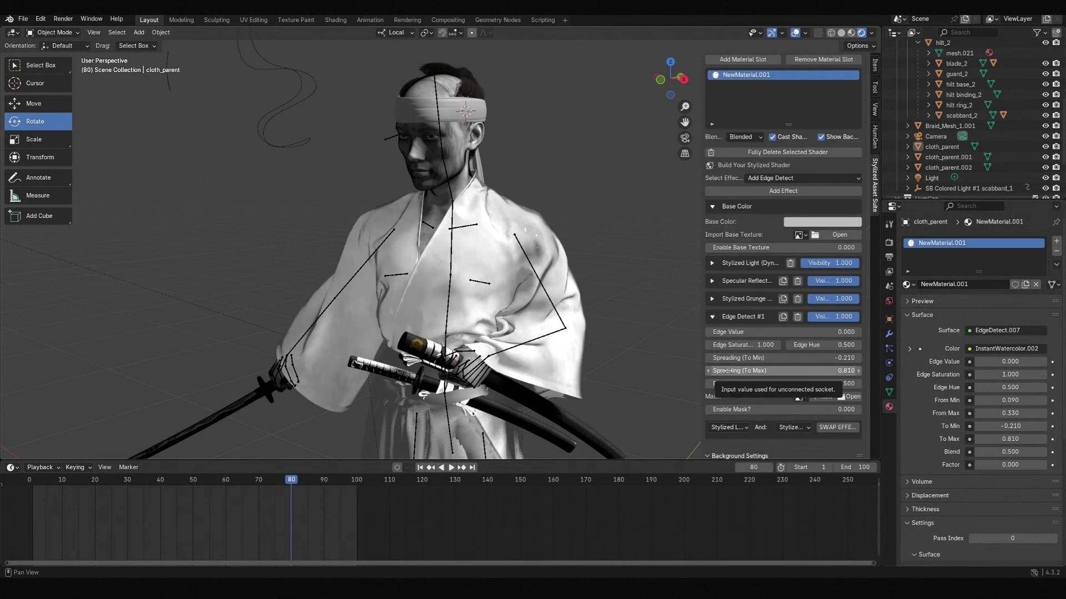
drag(841, 371, 902, 371)
middle_drag(555, 338, 694, 345)
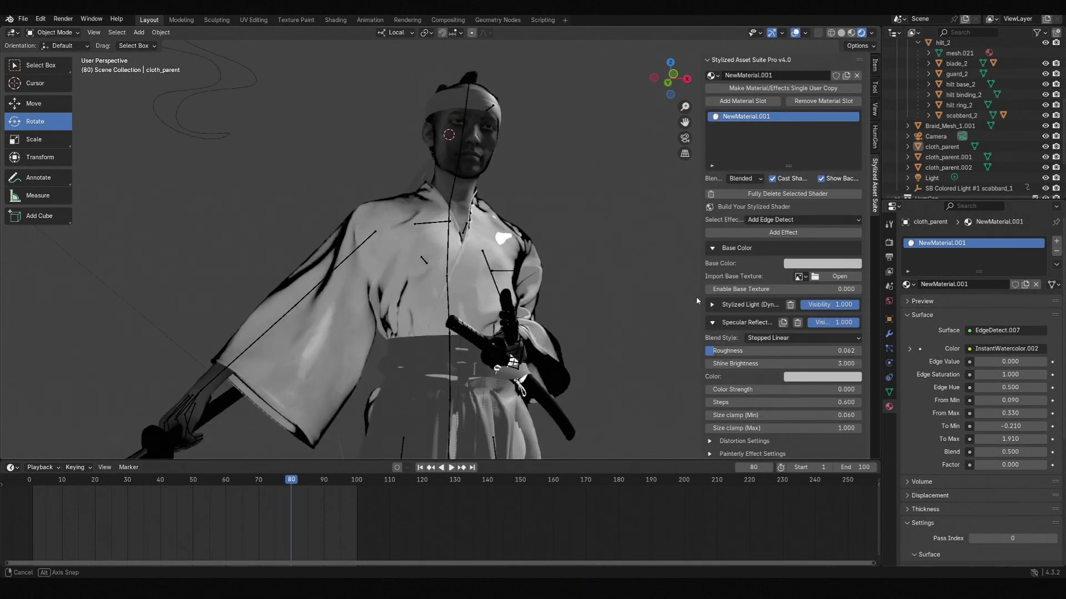
Set the robe's specular reflection blend style to Linear and lower its maximum size clamp.
scroll(760, 372, down, 5)
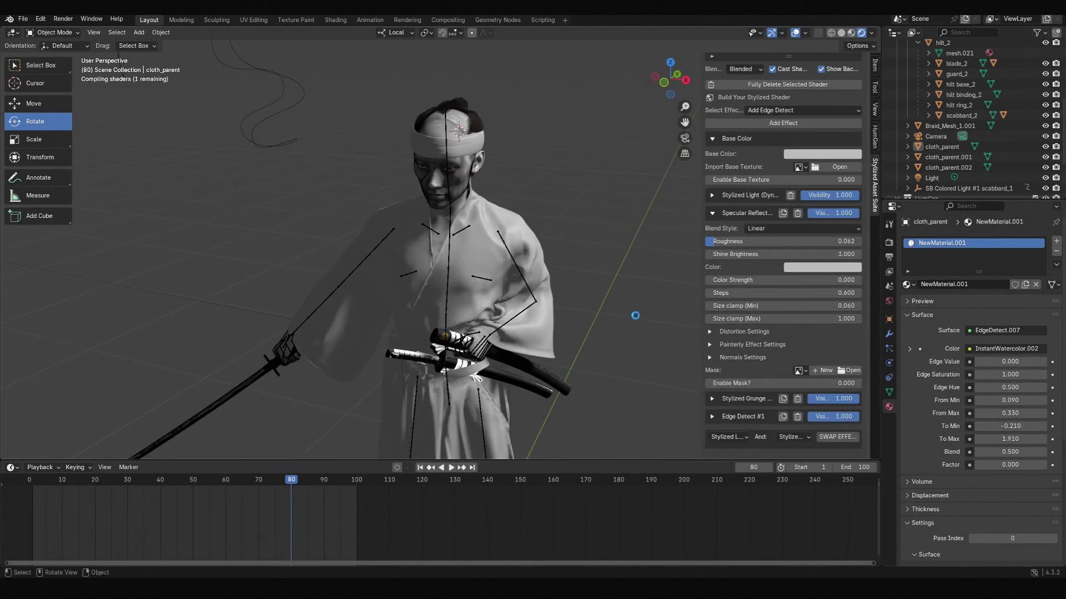
scroll(748, 357, up, 4)
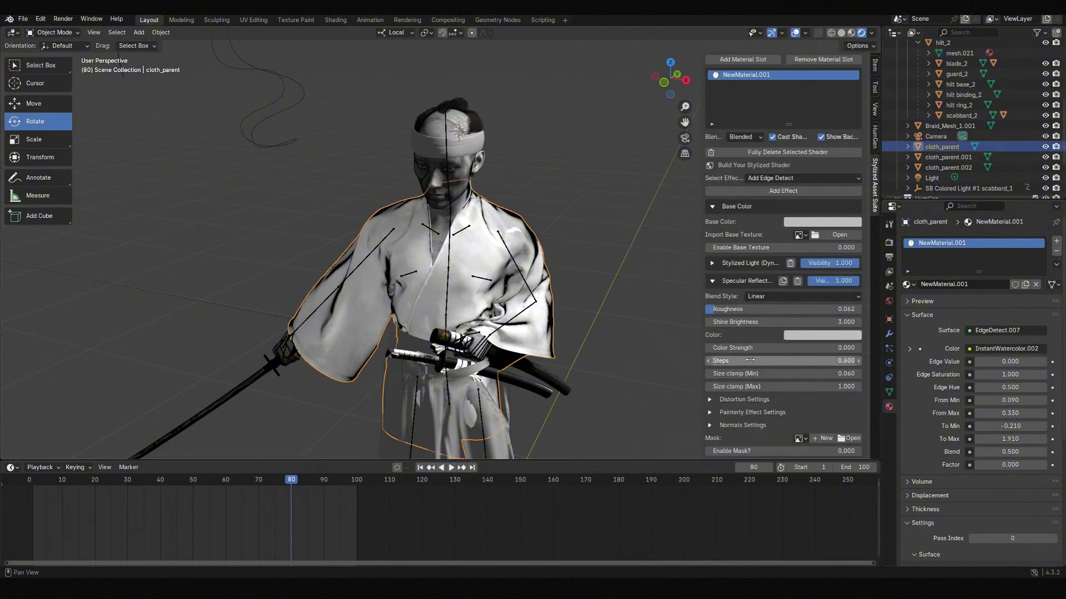
drag(810, 387, 777, 385)
Set the robe's grunge dark areas to -0.49 and uniform scale to 11.21, and rename the material White Clothes.
middle_drag(677, 311, 637, 303)
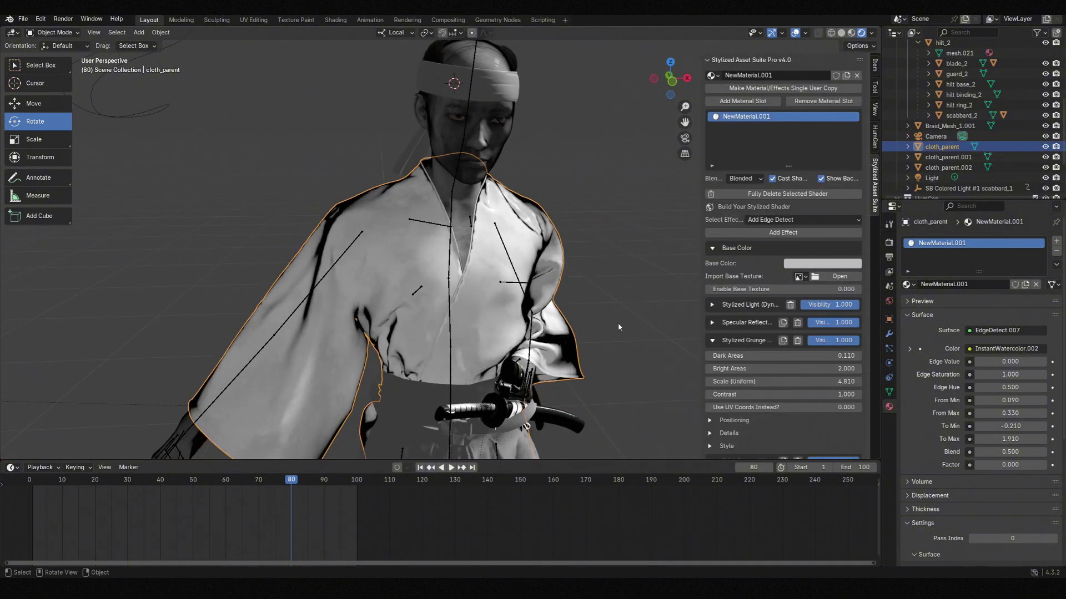
drag(777, 355, 732, 356)
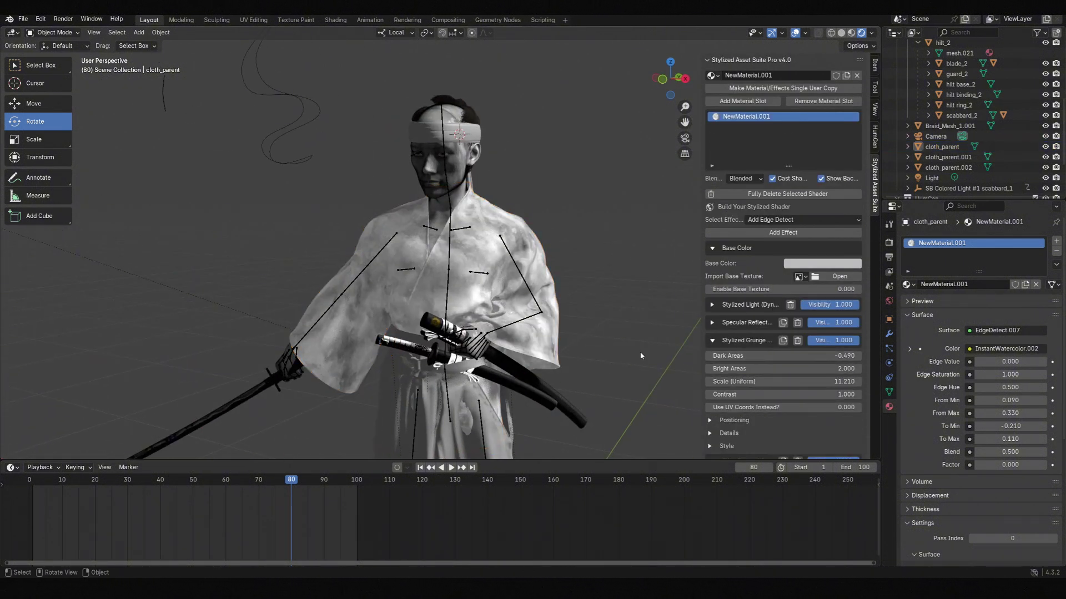
click(783, 233)
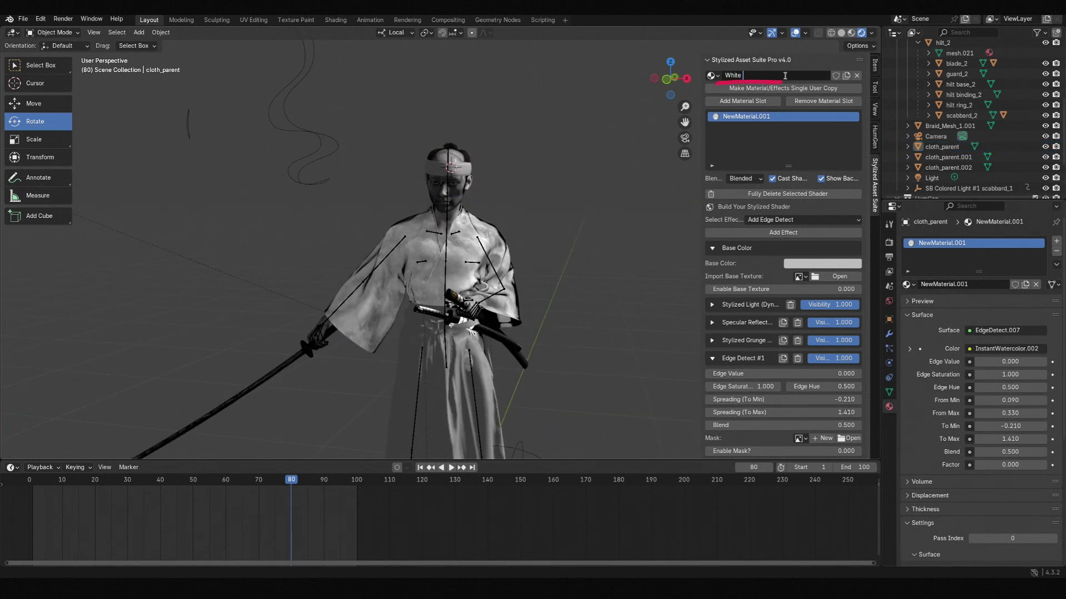
Assign the White Clothes material to the headband object Cube.002.
click(475, 167)
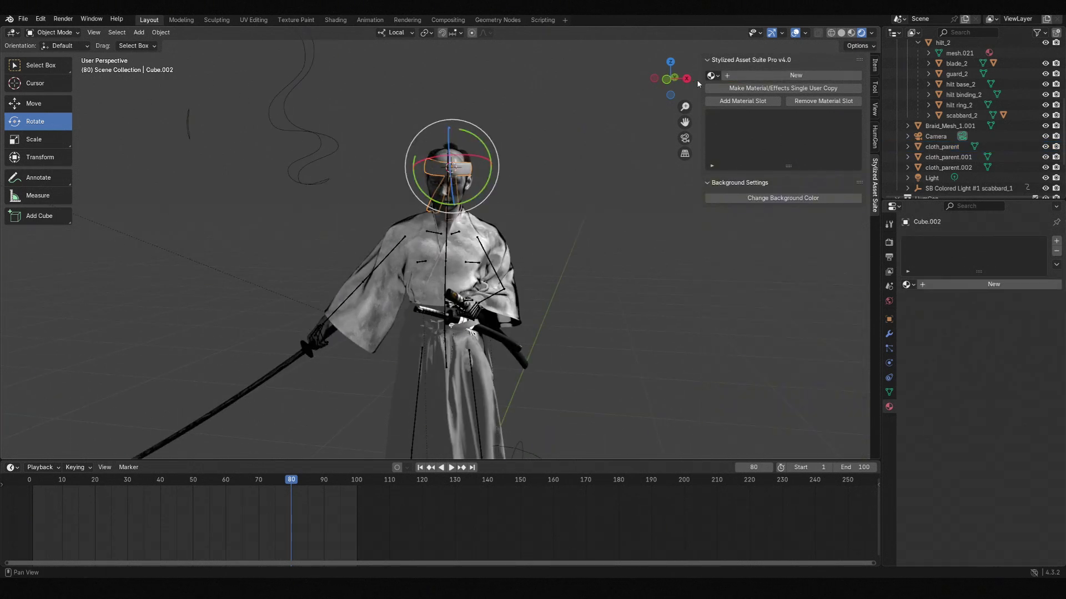
scroll(498, 157, up, 5)
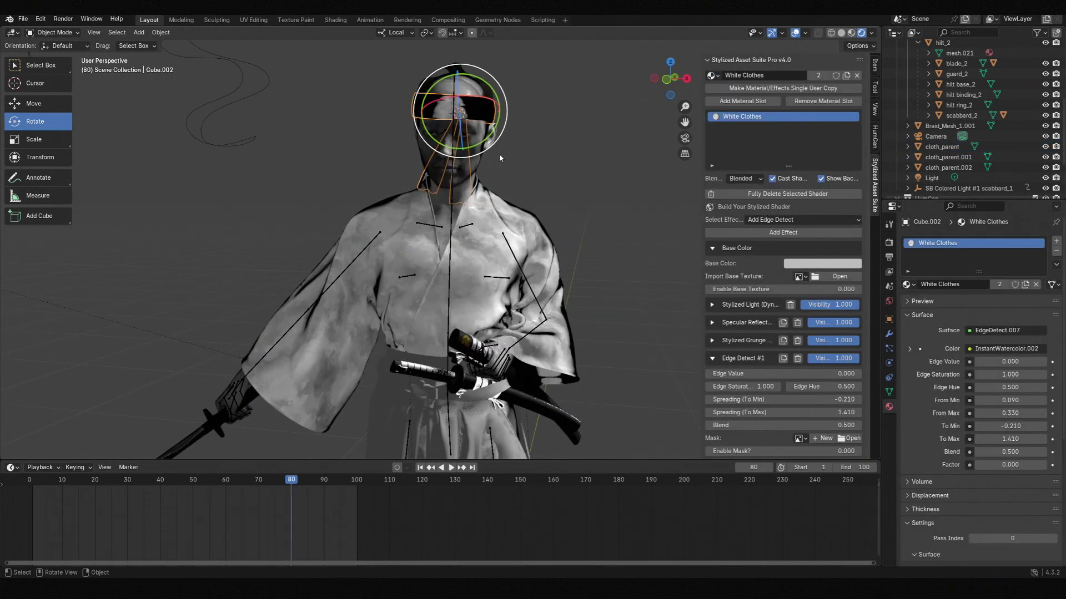
middle_drag(605, 116, 474, 221)
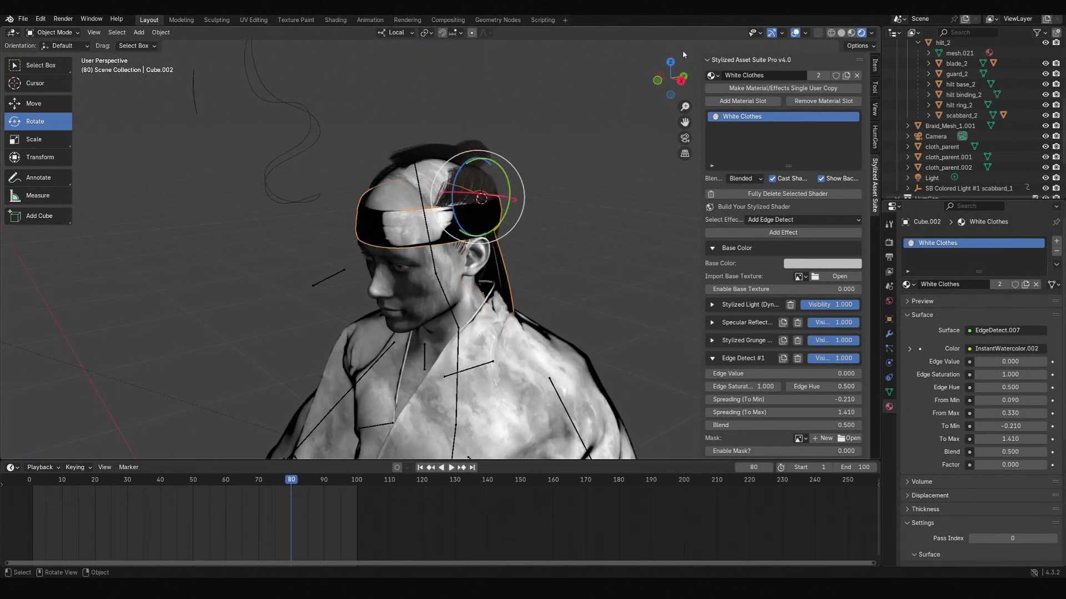
Enable the Face Orientation overlay to check the headband's normals.
click(806, 33)
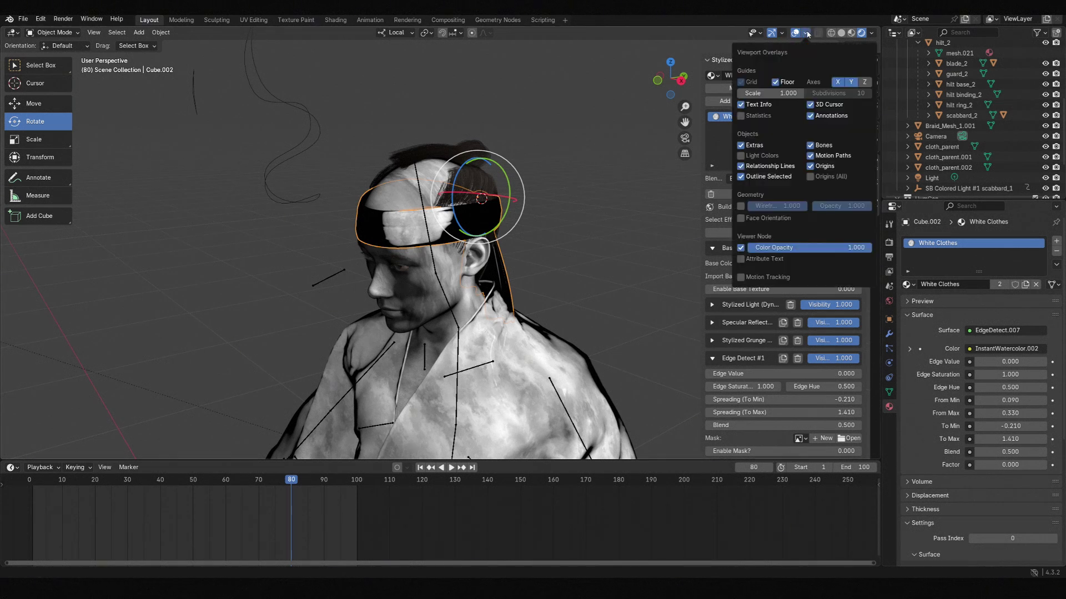
click(741, 218)
mouse_move(564, 172)
middle_down()
mouse_move(491, 169)
mouse_move(559, 170)
middle_up()
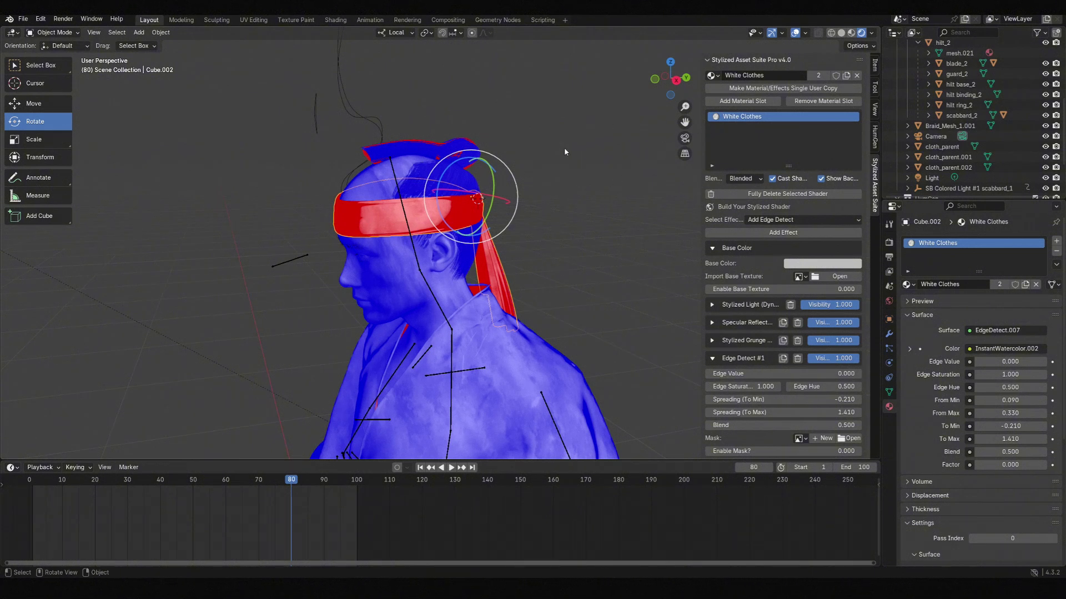
Edit the headband mesh in face selection and select the linked faces of the band and its hanging tails.
click(53, 32)
click(49, 46)
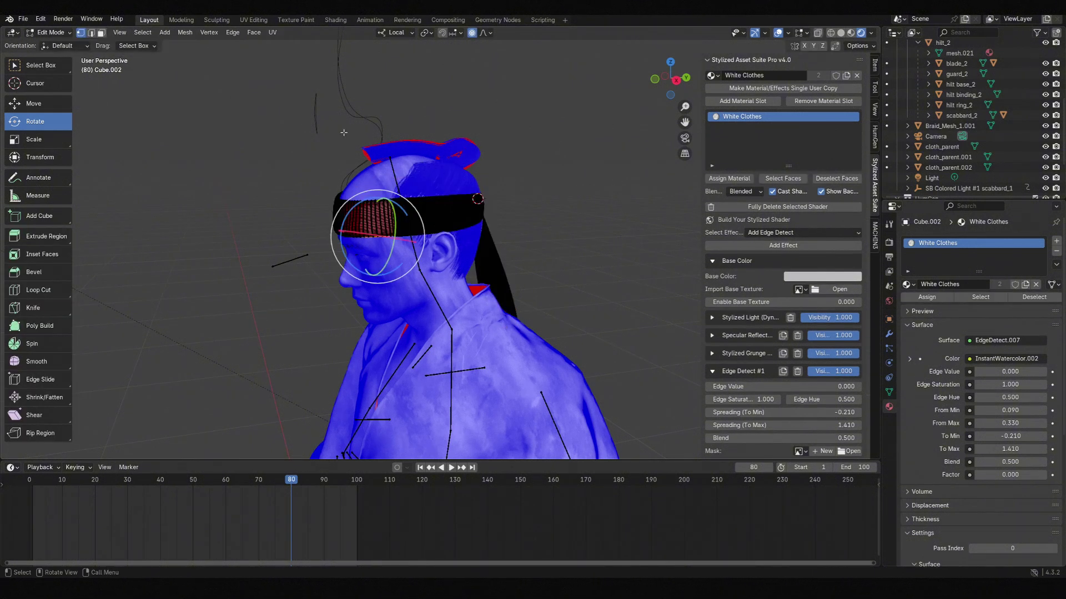
click(102, 33)
middle_drag(530, 180, 466, 192)
scroll(393, 191, up, 2)
key(l)
key(l)
middle_drag(488, 243, 439, 244)
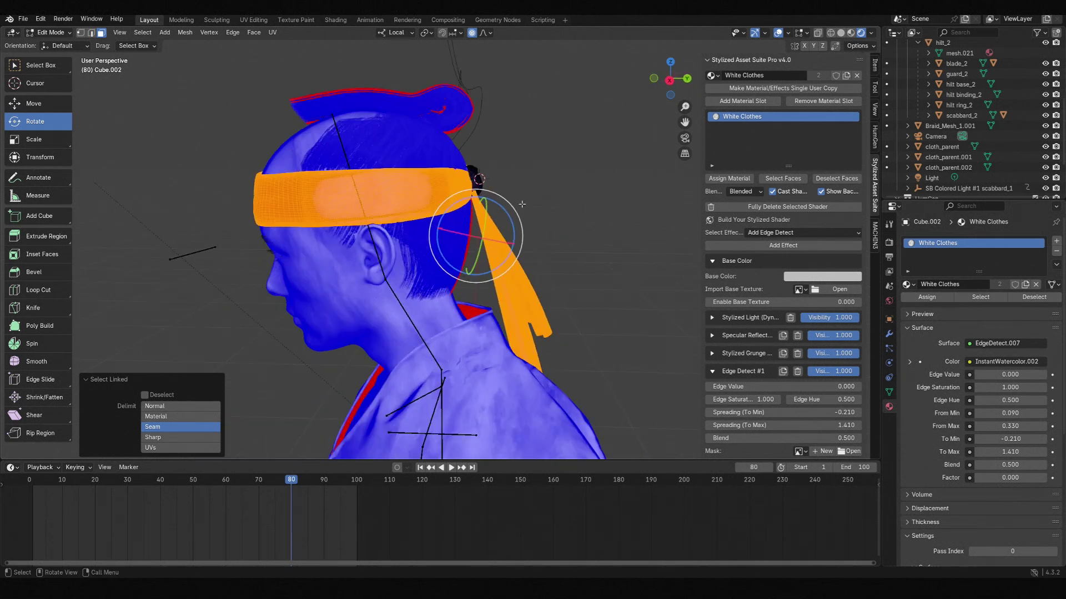
Flip the normals of the selected headband faces and return to Object Mode.
click(184, 32)
mouse_move(211, 208)
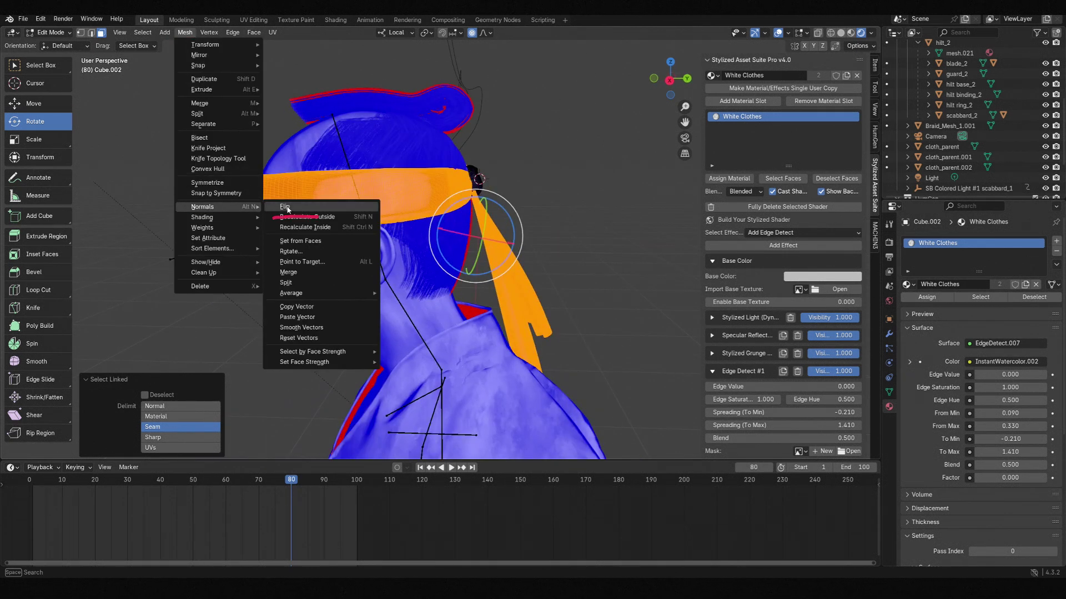
click(294, 208)
click(55, 33)
click(77, 44)
Turn off the Face Orientation overlay.
mouse_move(399, 167)
middle_down()
mouse_move(467, 168)
mouse_move(405, 169)
middle_up()
click(805, 33)
click(765, 218)
scroll(639, 179, down, 5)
Assign the White Clothes material to the lower garment cloth_parent.002.
middle_drag(640, 179, 599, 139)
scroll(600, 226, up, 2)
click(477, 311)
click(716, 75)
text(w)
click(733, 91)
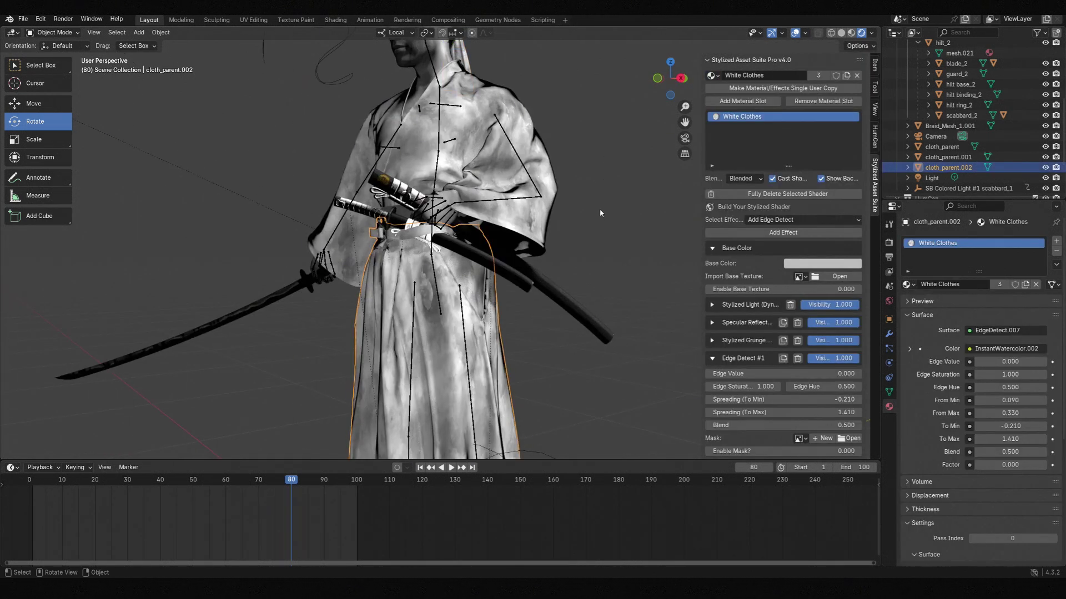
Reduce the White Clothes stylized grunge visibility to 0.468 and save the file.
middle_drag(599, 219, 557, 209)
click(556, 209)
click(516, 214)
click(712, 357)
drag(840, 341, 823, 341)
middle_drag(596, 327, 575, 314)
click(575, 315)
middle_drag(344, 285, 431, 287)
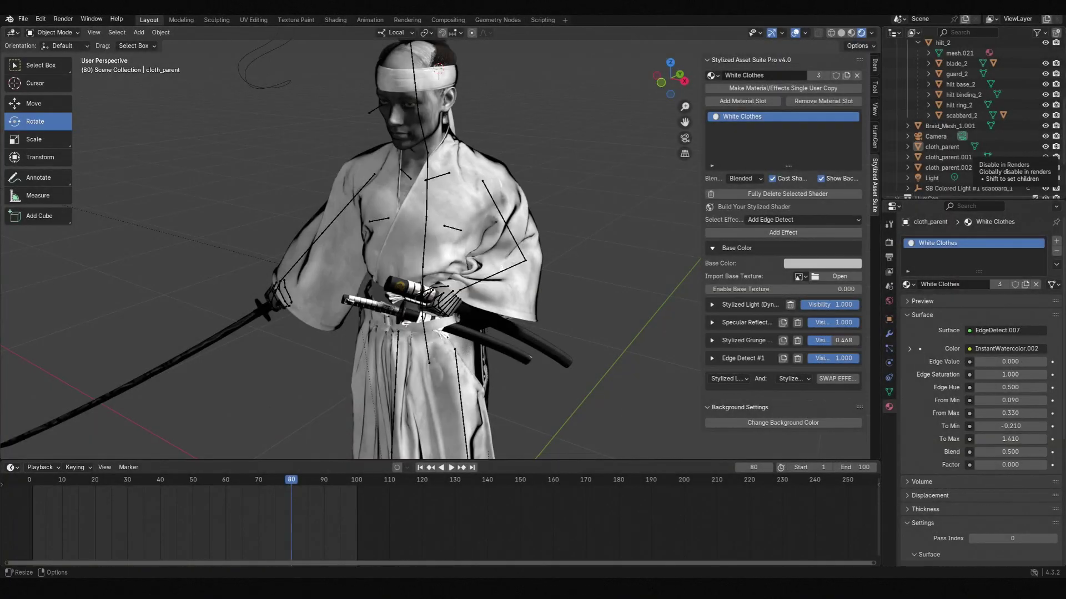
key(ctrl+s)
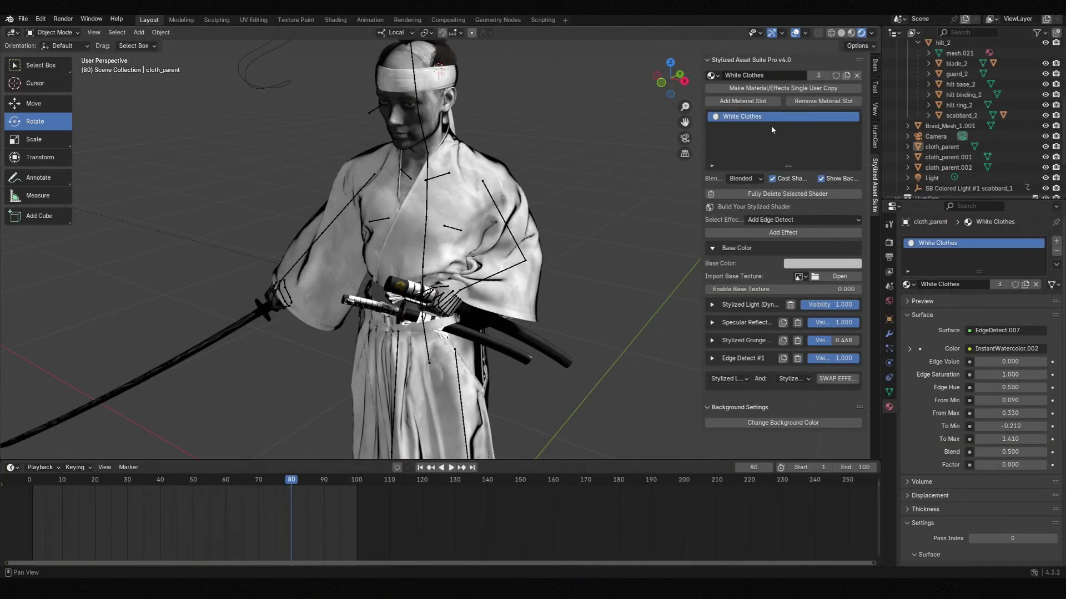
Add the Stylized Point Light #1 effect to the White Clothes material on the samurai's robe.
click(472, 189)
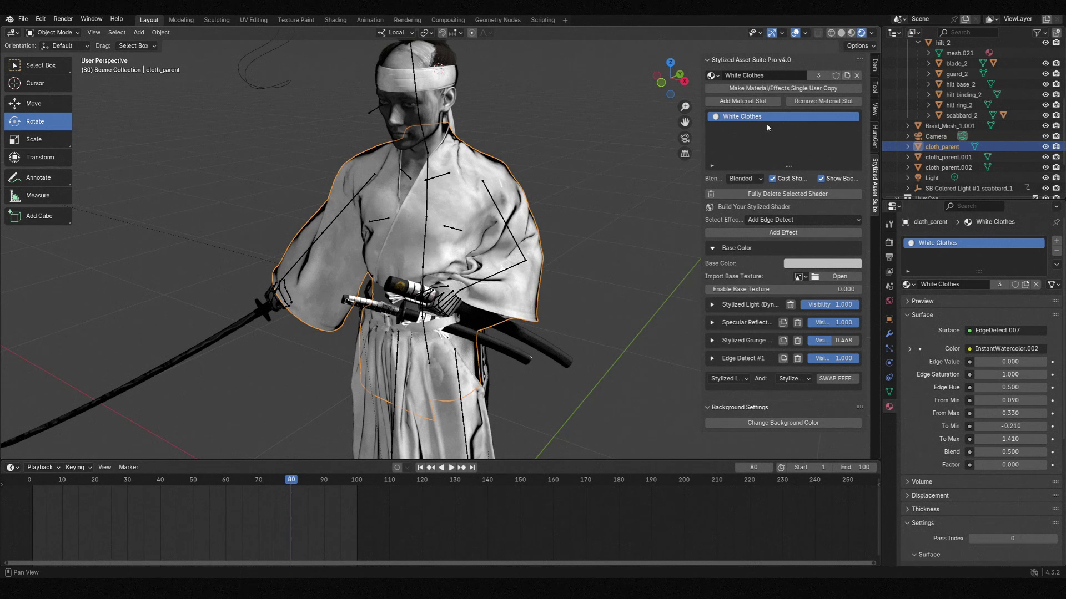
click(799, 220)
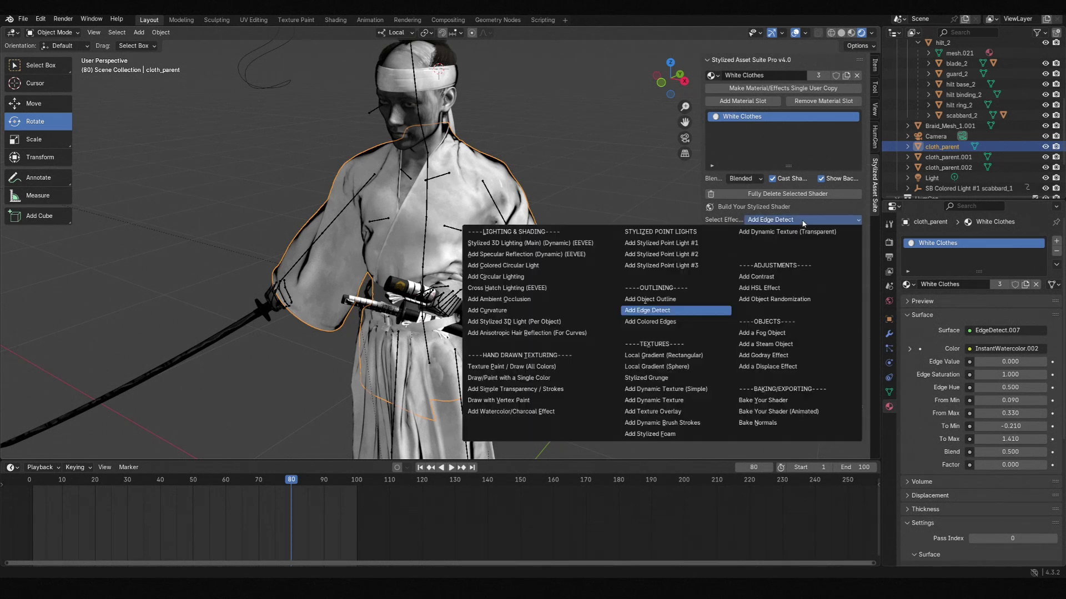
click(676, 244)
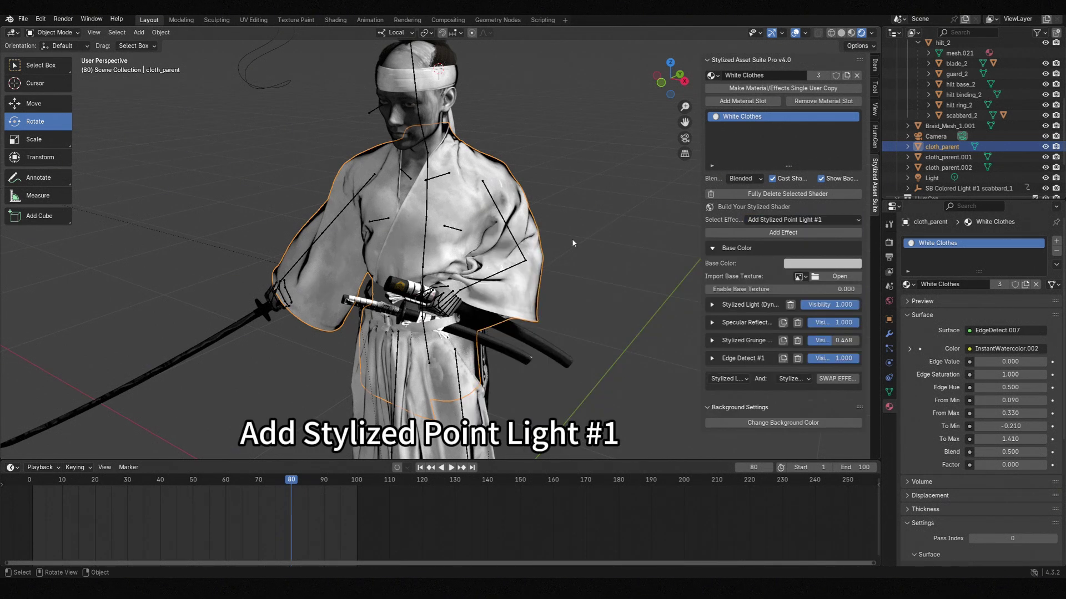
click(489, 163)
click(793, 221)
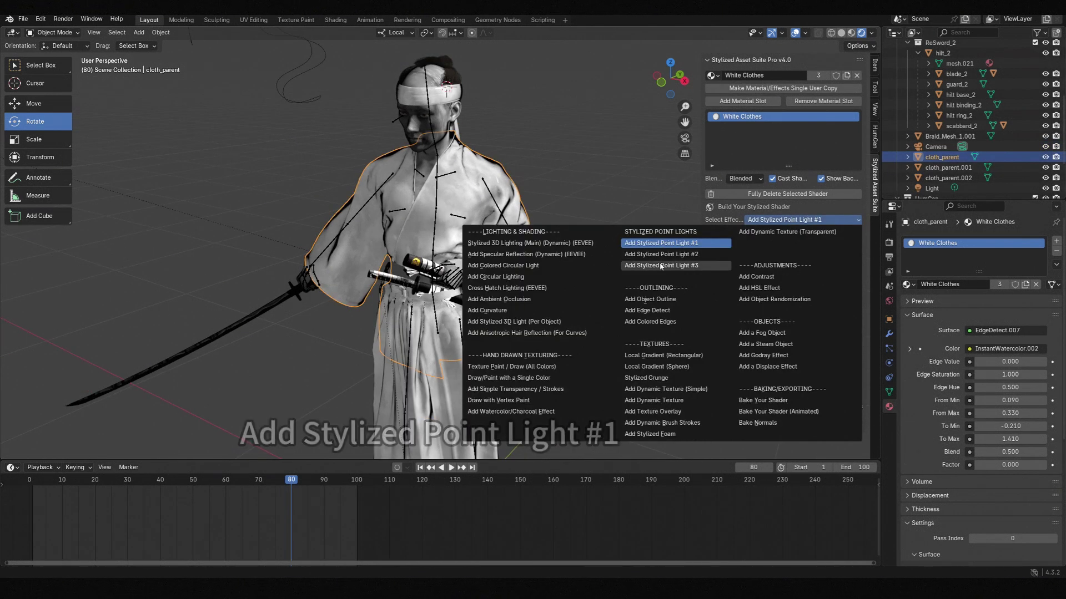
click(699, 244)
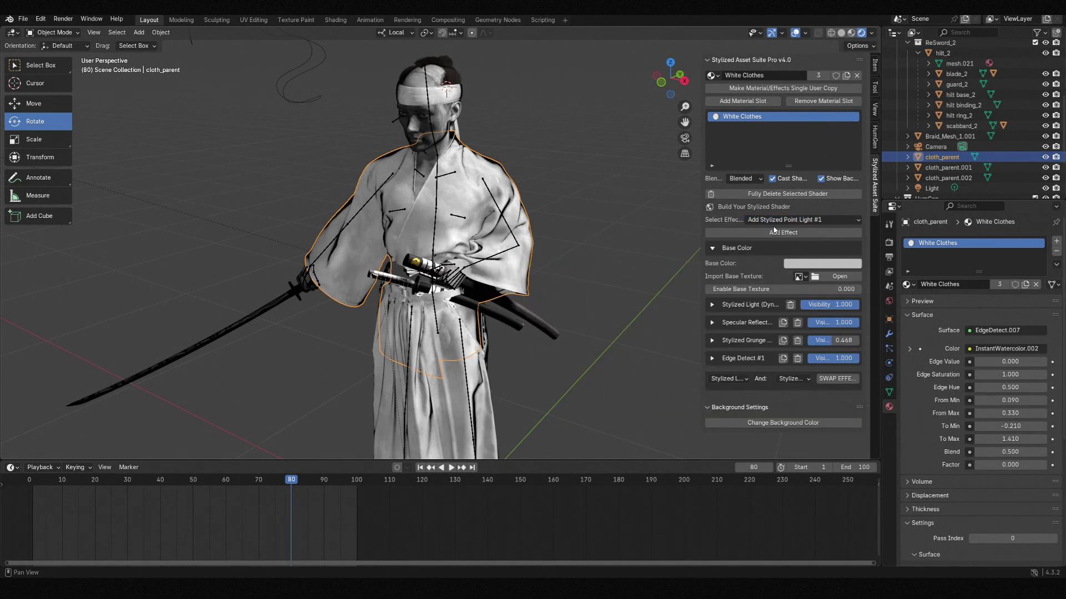
click(779, 233)
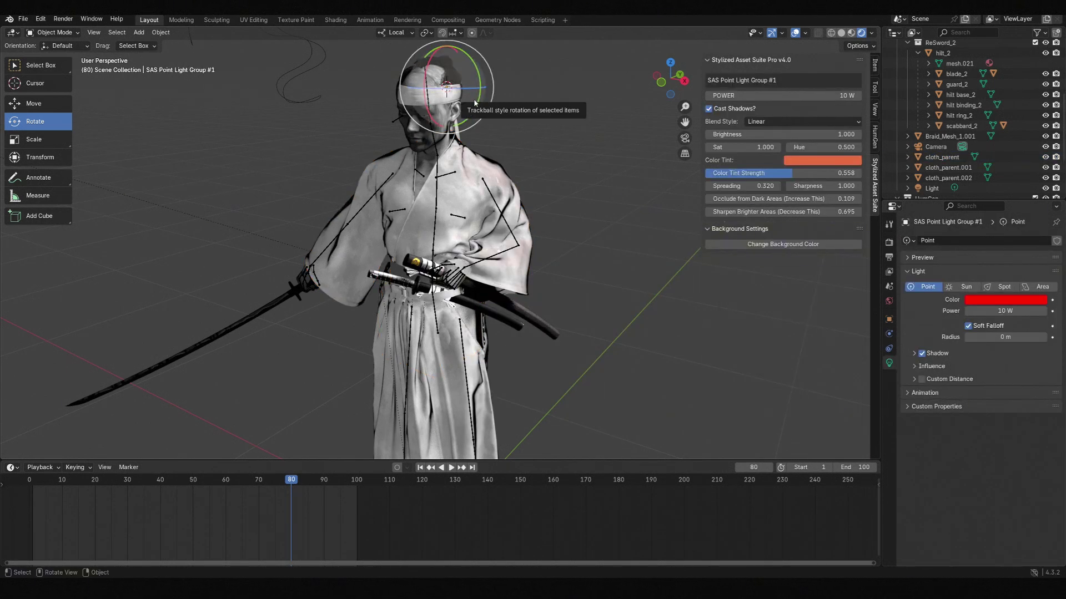
Move the new point light beside the samurai's head and change its color tint to white.
key(g)
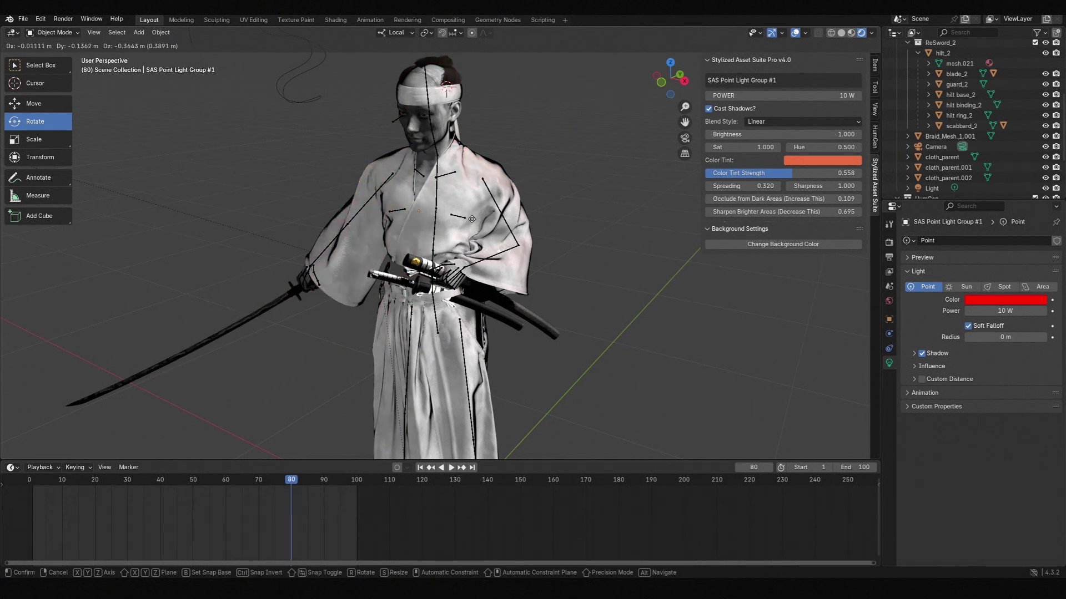
click(517, 117)
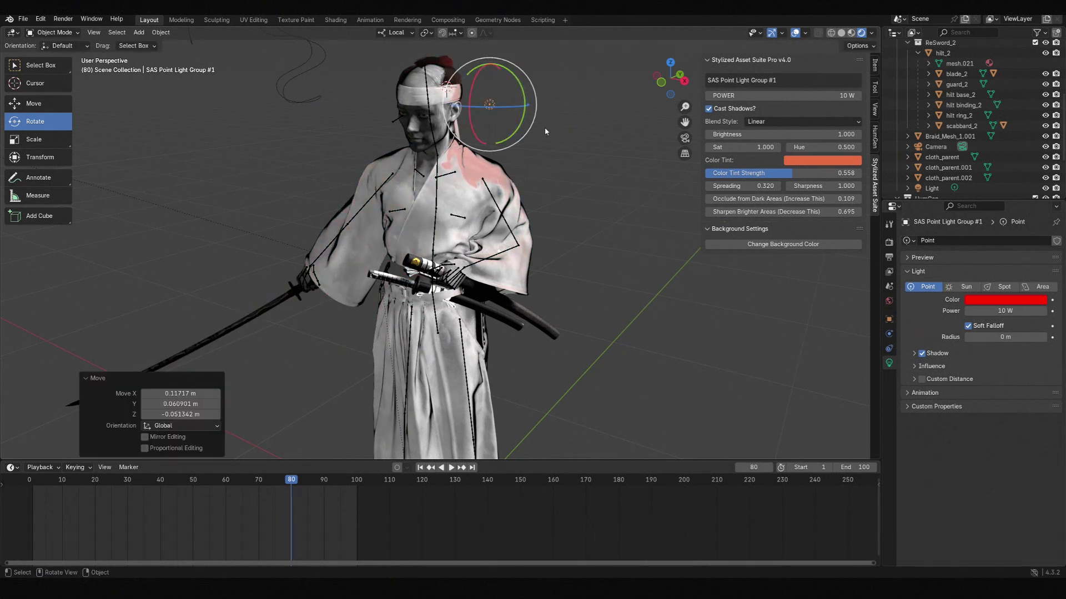
click(821, 165)
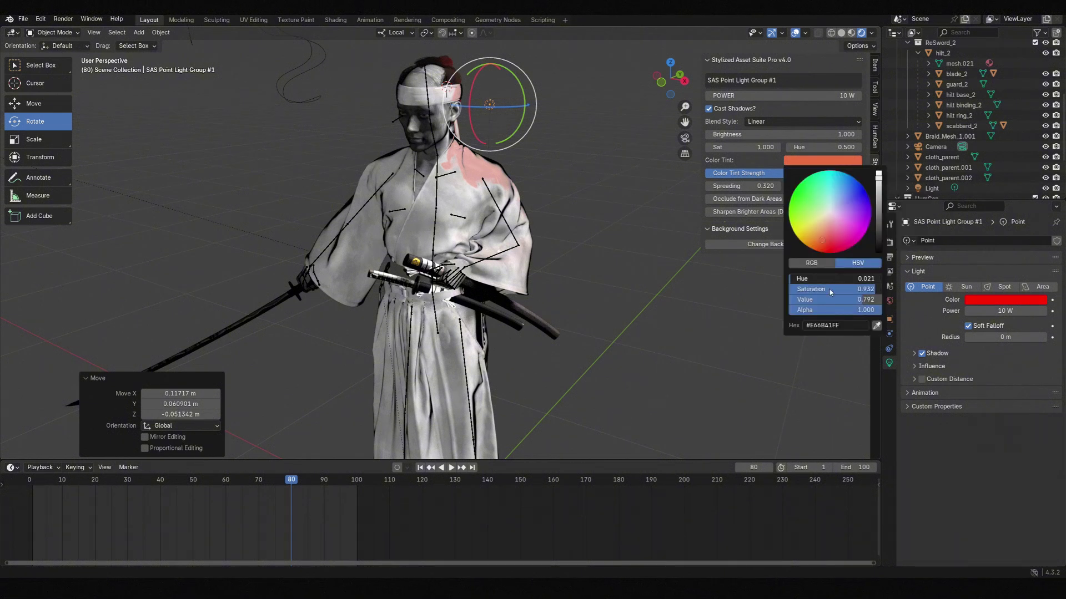
key(Return)
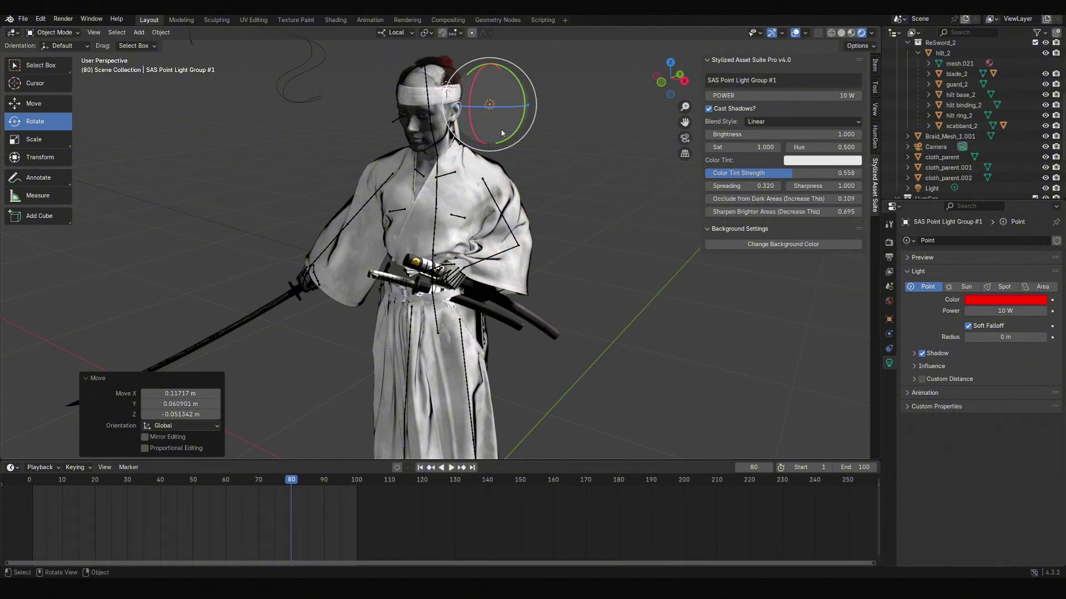
key(g)
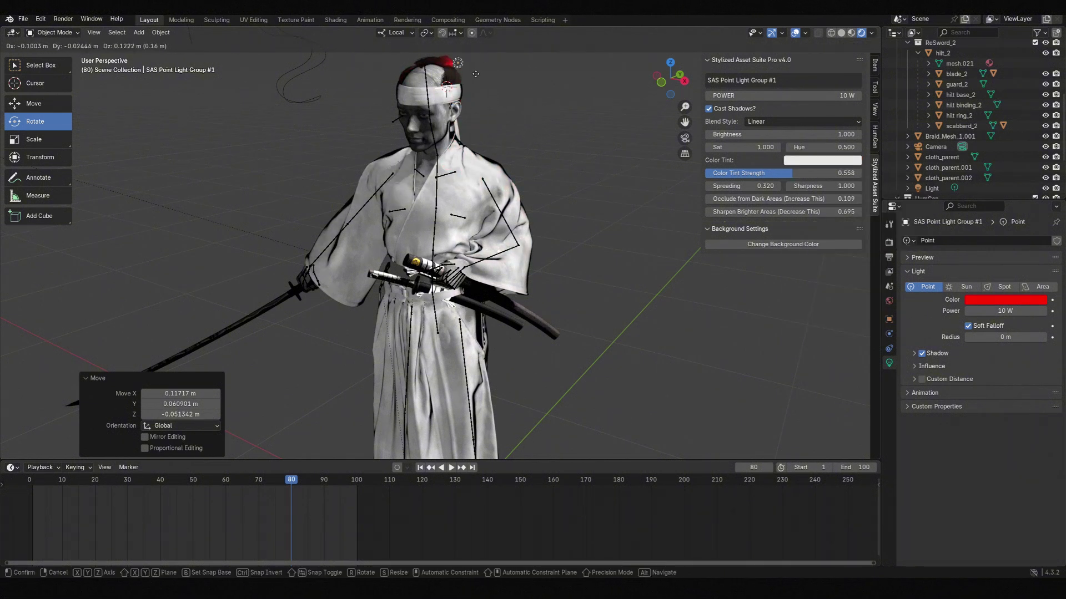
click(443, 66)
click(465, 66)
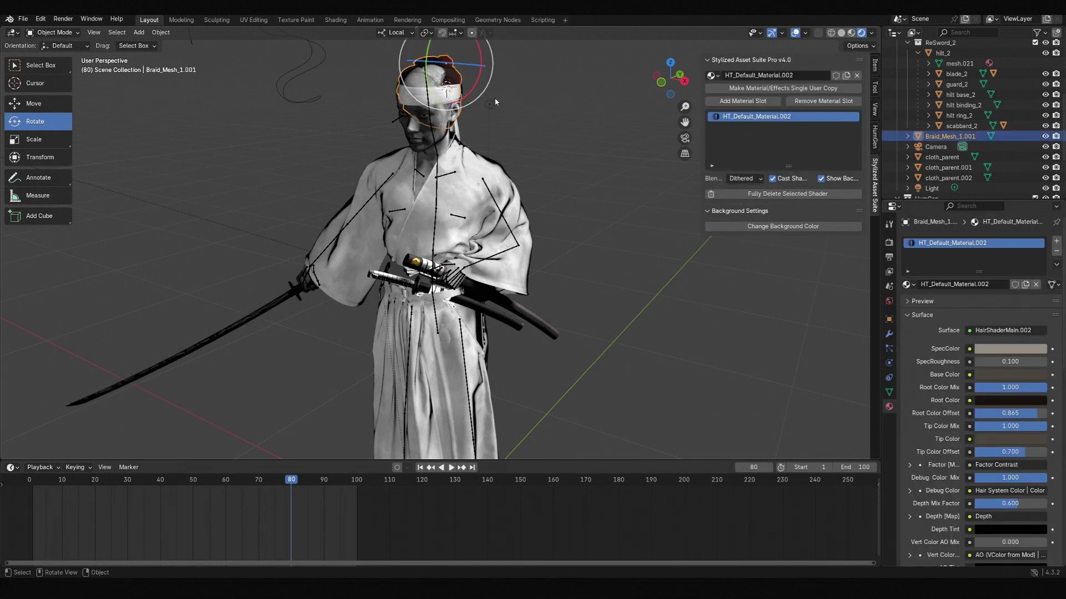
Change the point light's own color to white and place the light in front of the samurai's face.
click(489, 104)
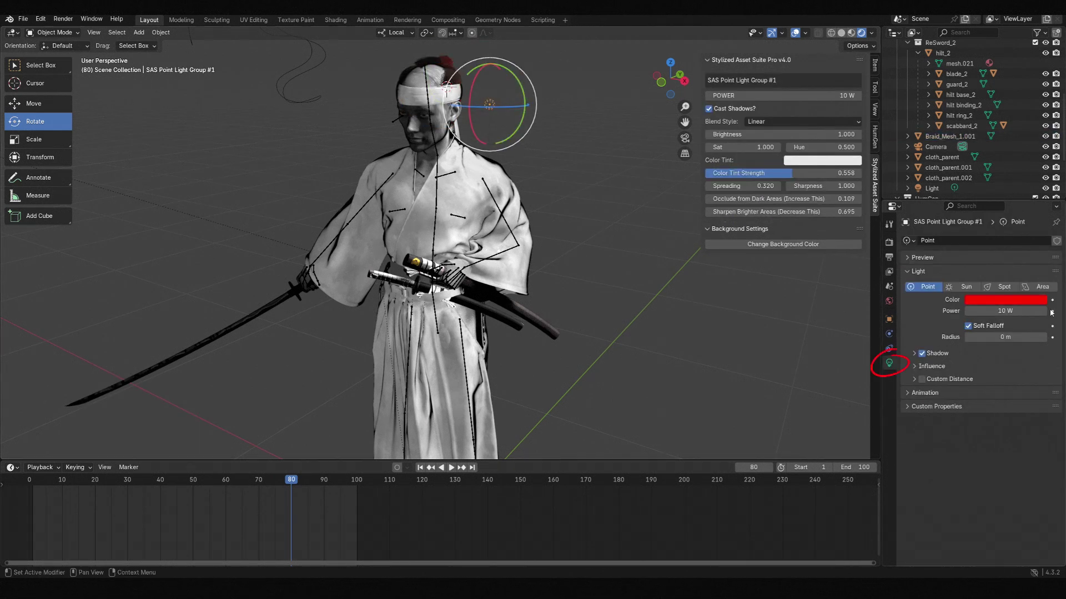
click(1028, 300)
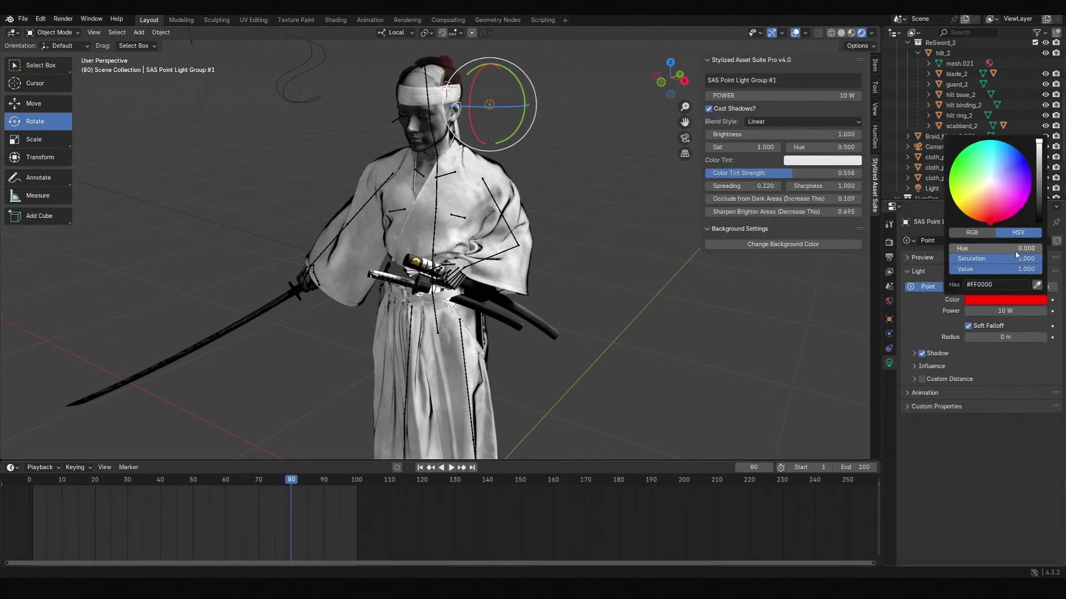
key(g)
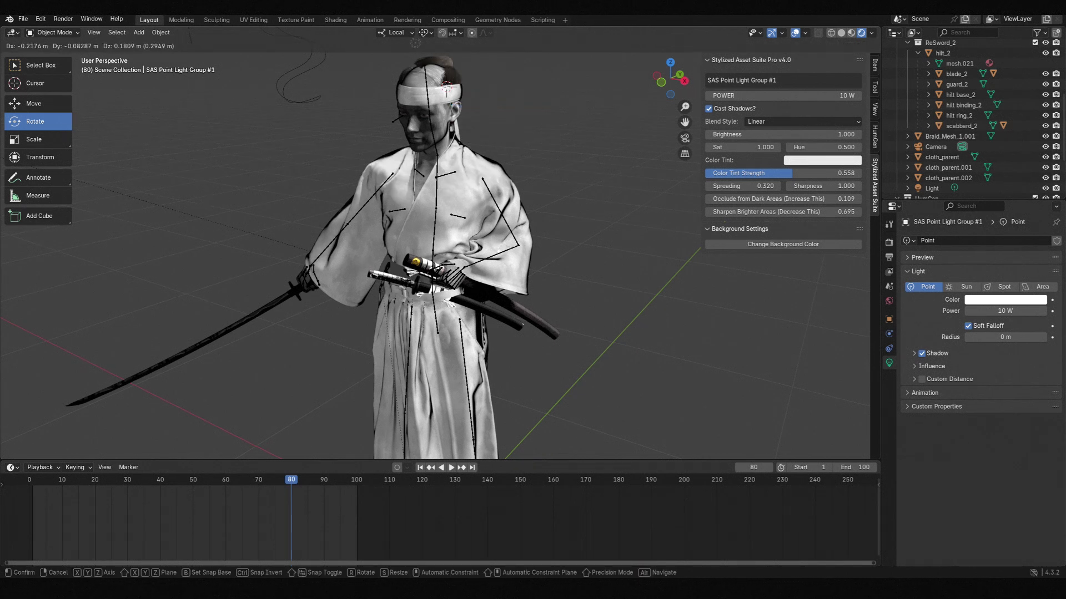
click(341, 131)
middle_drag(341, 131, 367, 110)
key(g)
click(352, 127)
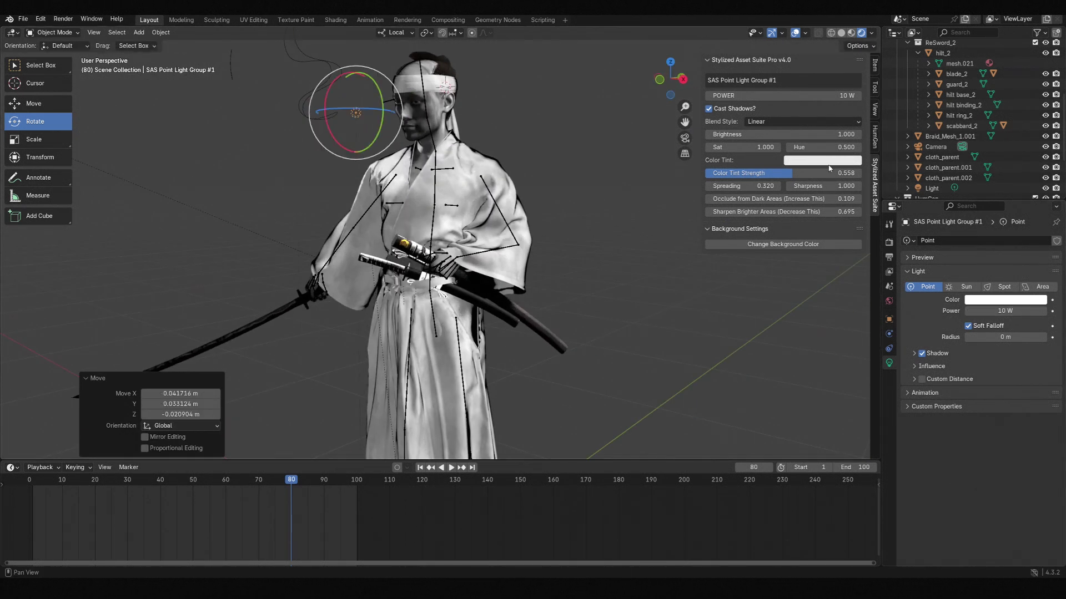
Set the point light's color tint strength to 0.762, brightness to 1.900 and power to 41.3 W.
drag(829, 172, 830, 172)
drag(824, 134, 870, 134)
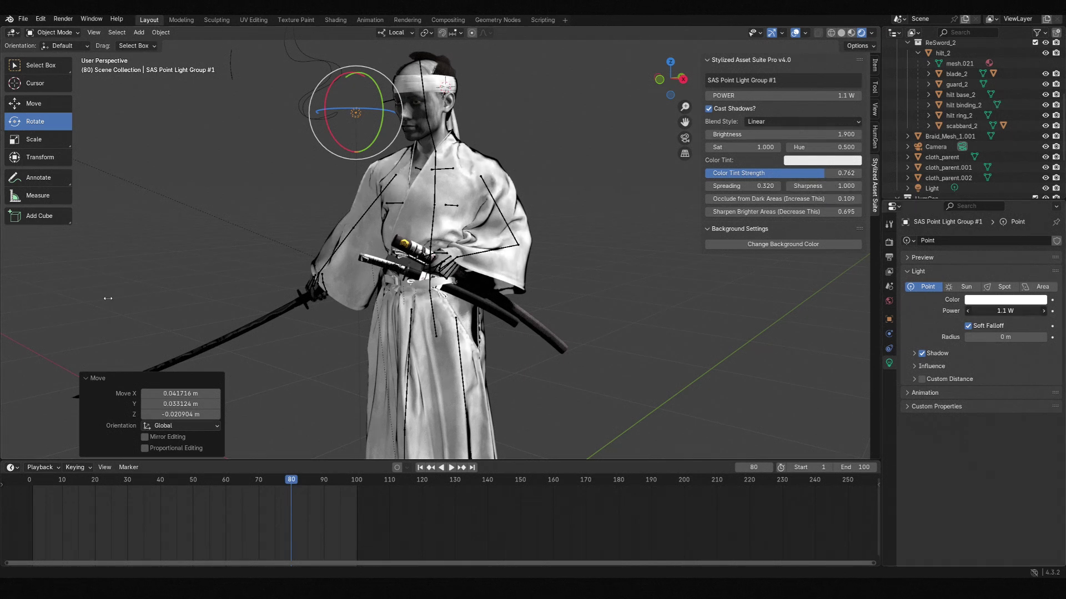
Reposition the point light farther out in front of the samurai's body.
key(g)
click(498, 137)
mouse_move(417, 157)
middle_down()
mouse_move(547, 153)
mouse_move(406, 142)
middle_up()
key(g)
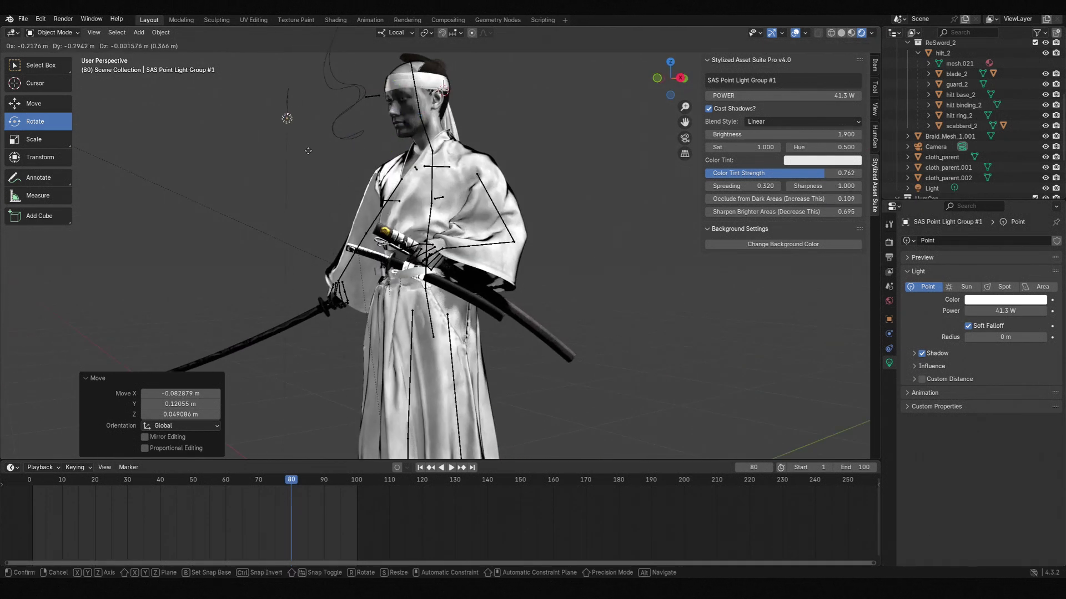
click(323, 250)
middle_drag(323, 250, 583, 244)
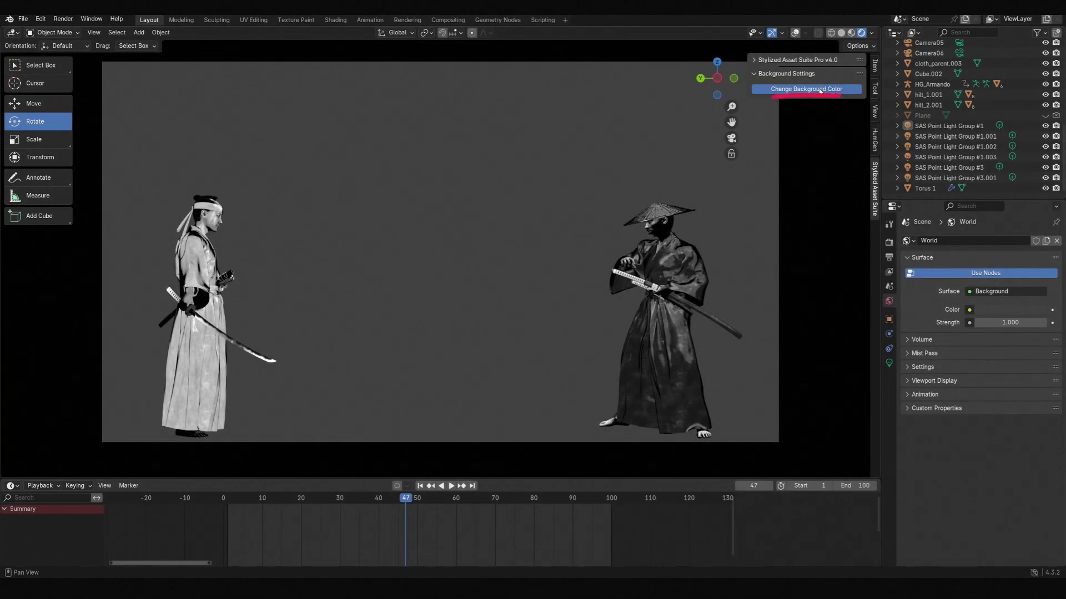
Apply the stylized background color to the scene and adjust the top color of its linear gradient.
click(820, 90)
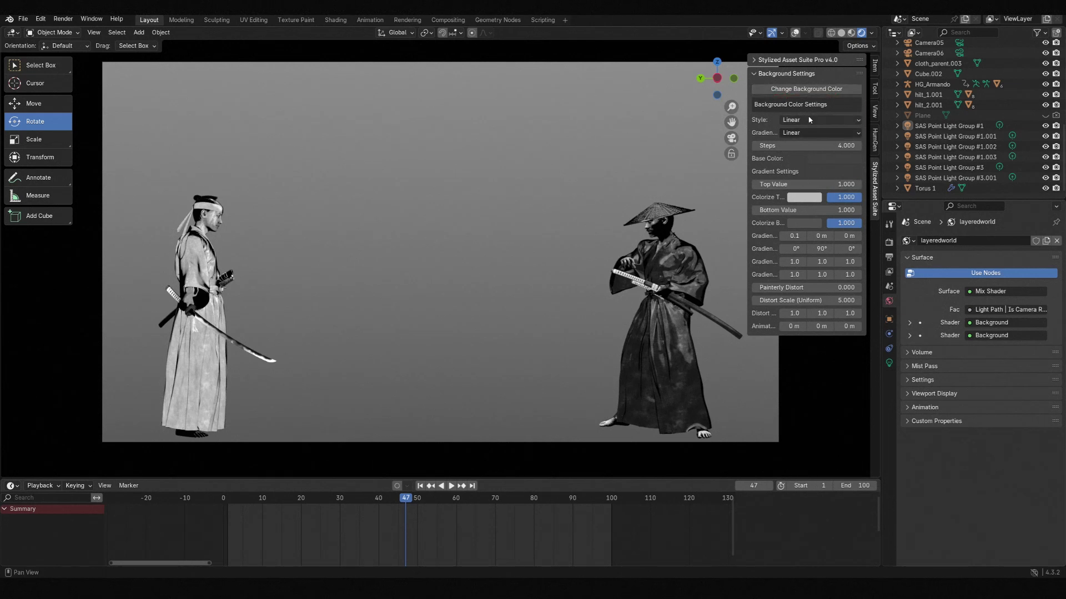
click(804, 198)
drag(852, 197, 909, 219)
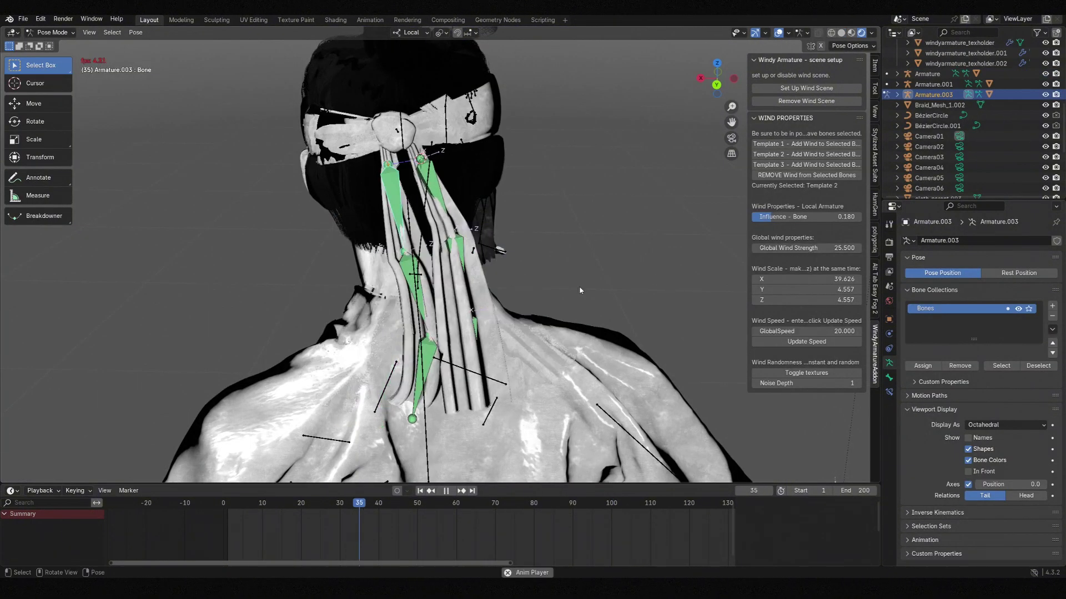
Set the wind noise depth to 2 and lower the wind influence on the headband ribbon bone.
click(858, 383)
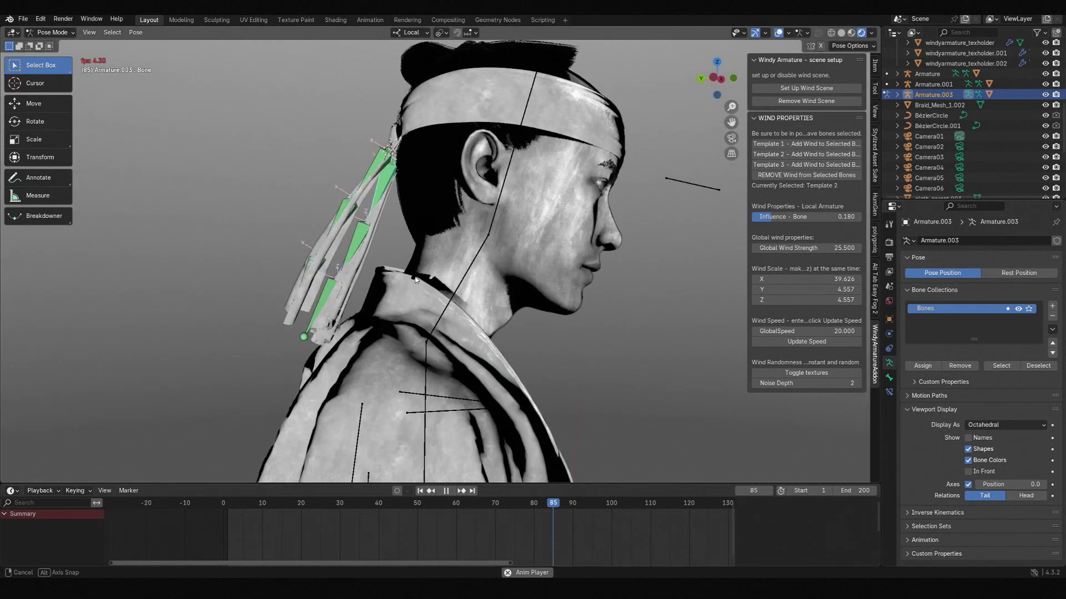
middle_drag(417, 279, 444, 178)
key(space)
drag(774, 216, 757, 217)
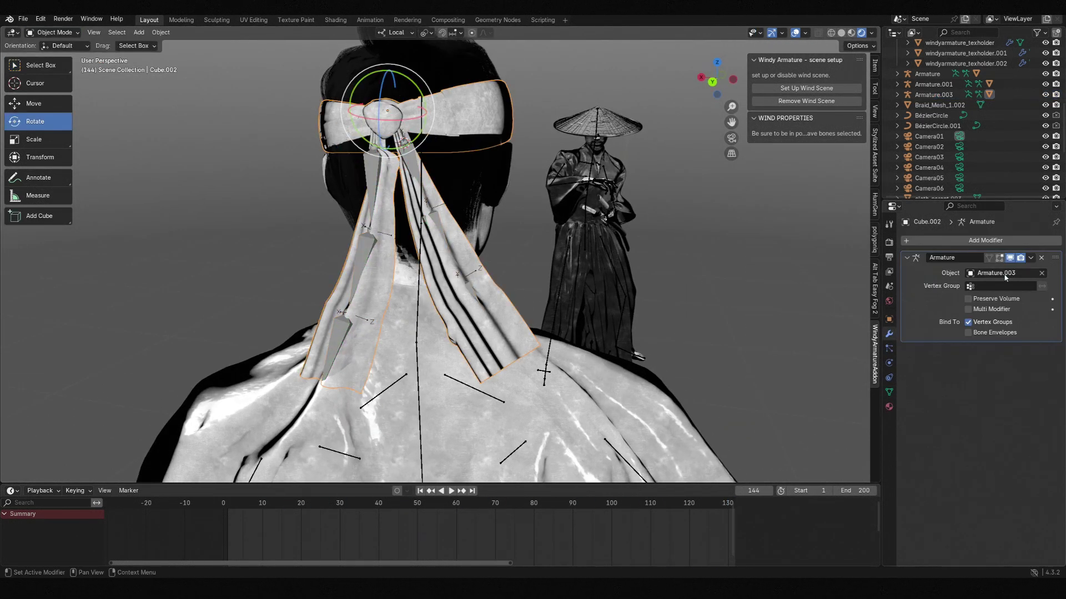
Add a Smooth Corrective modifier to the headband and set its repeat count to 200.
click(985, 241)
mouse_move(888, 247)
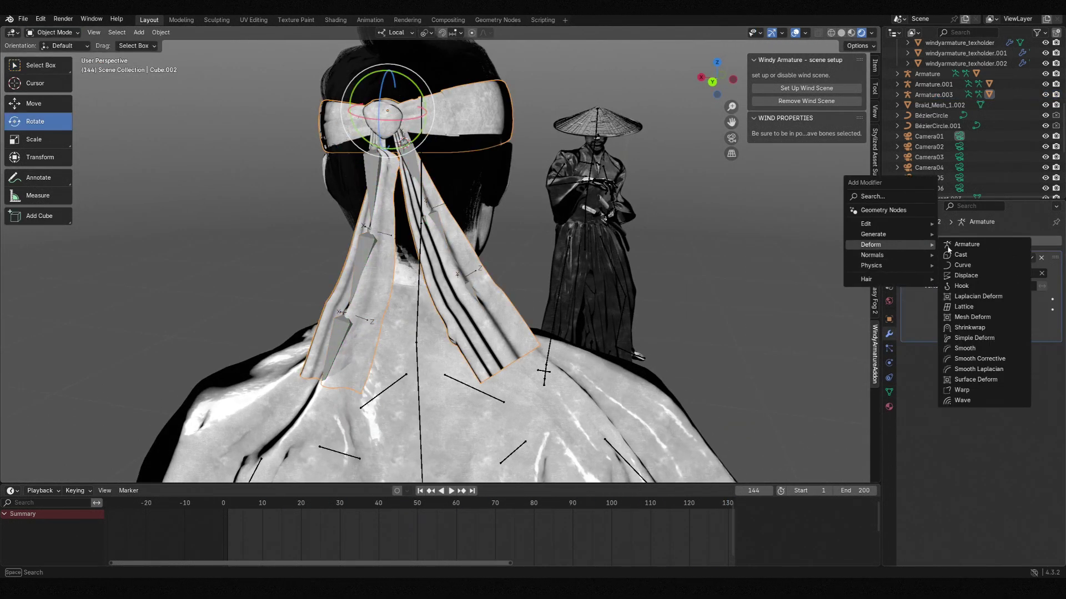
click(977, 362)
double_click(973, 377)
text(200)
key(Return)
Set the headband's corrective smoothing factor to 1.000 and play back the wind animation.
key(space)
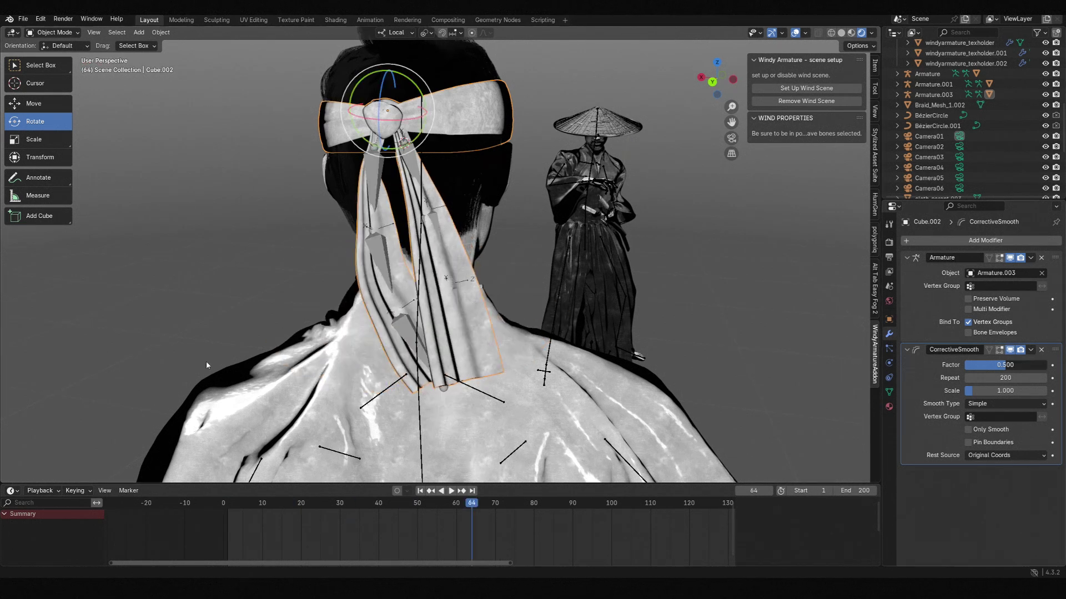
key(space)
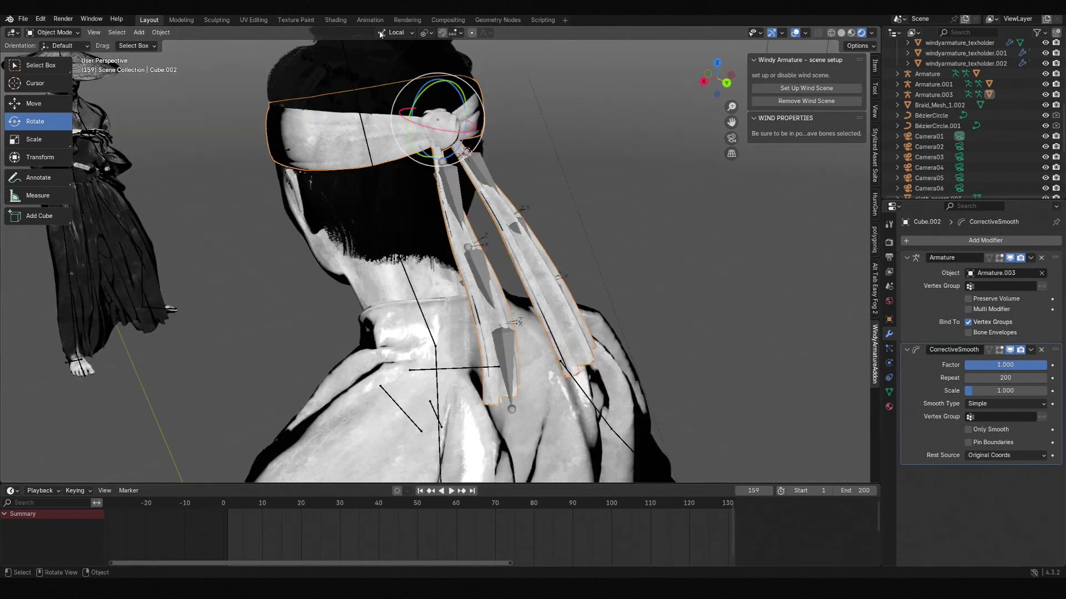
scroll(637, 247, down, 4)
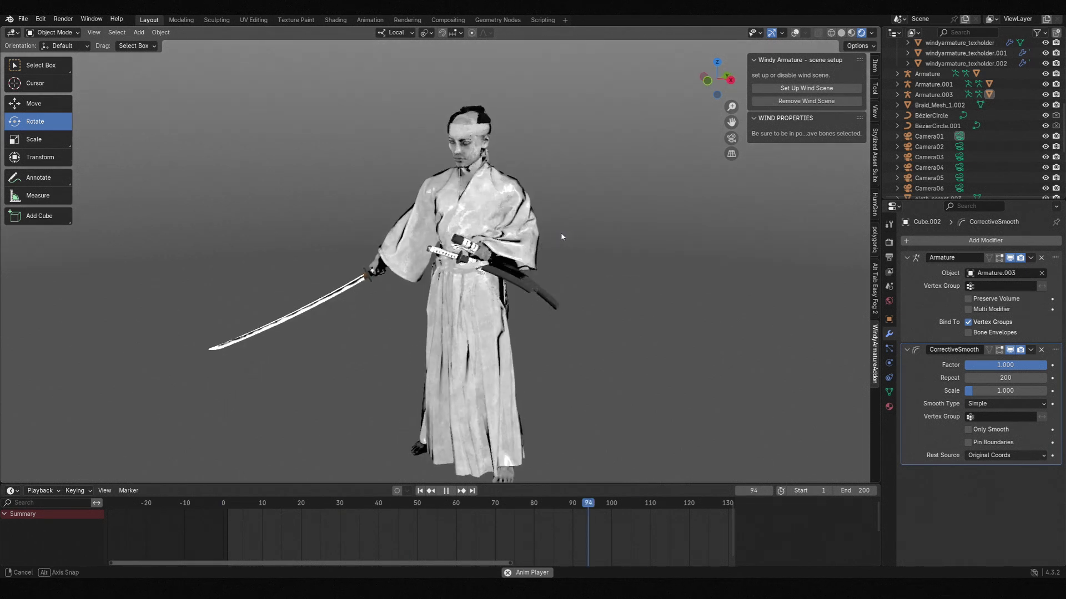
key(Escape)
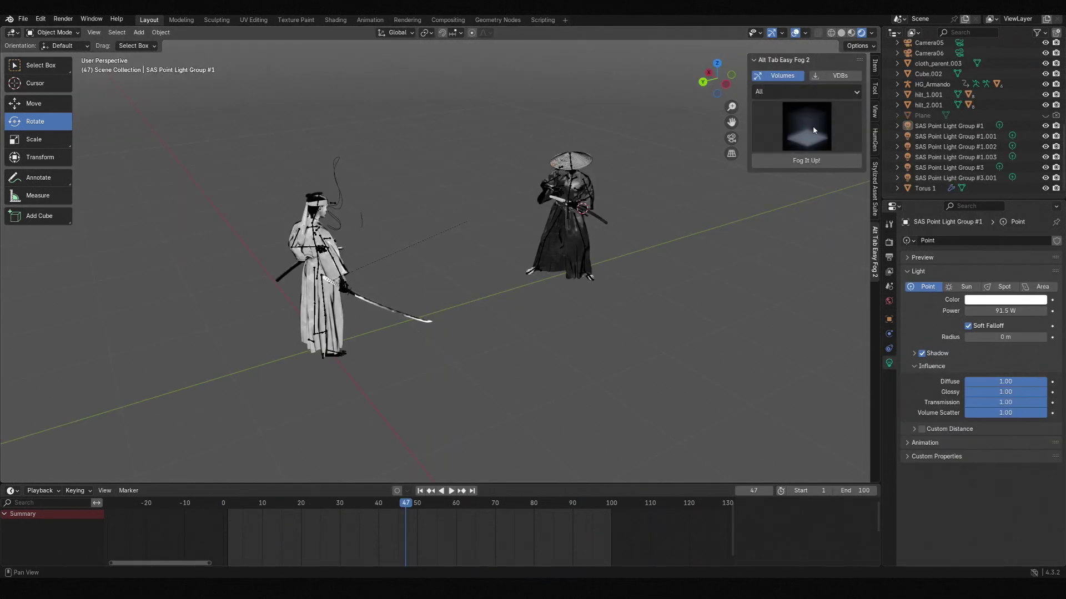
Choose the billowing cloud-like fog volume from the Easy Fog library and add it to the scene.
click(814, 129)
click(708, 316)
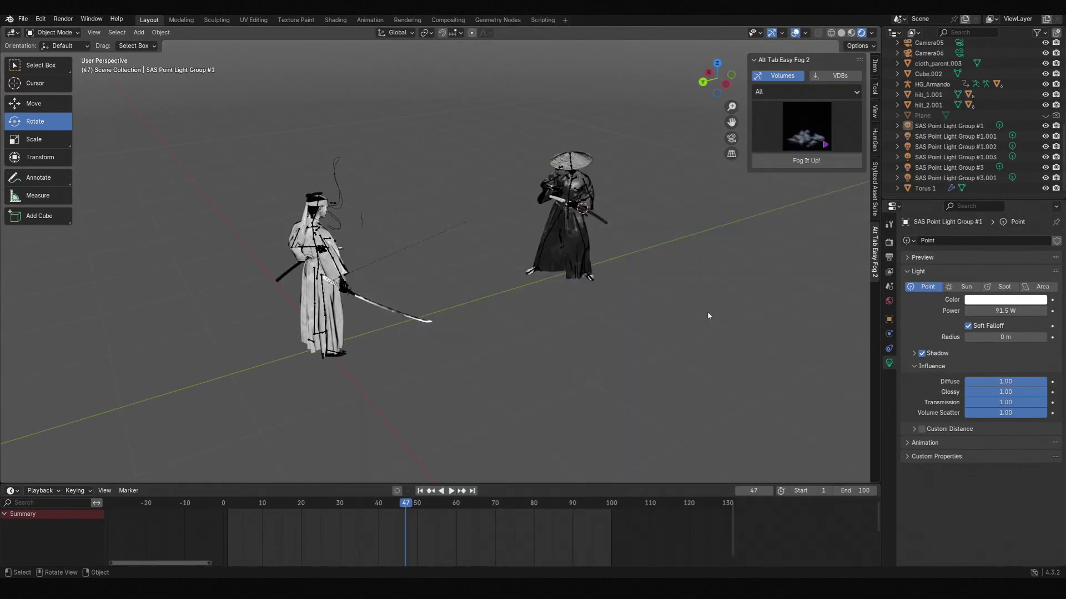
click(806, 161)
middle_drag(582, 423, 491, 279)
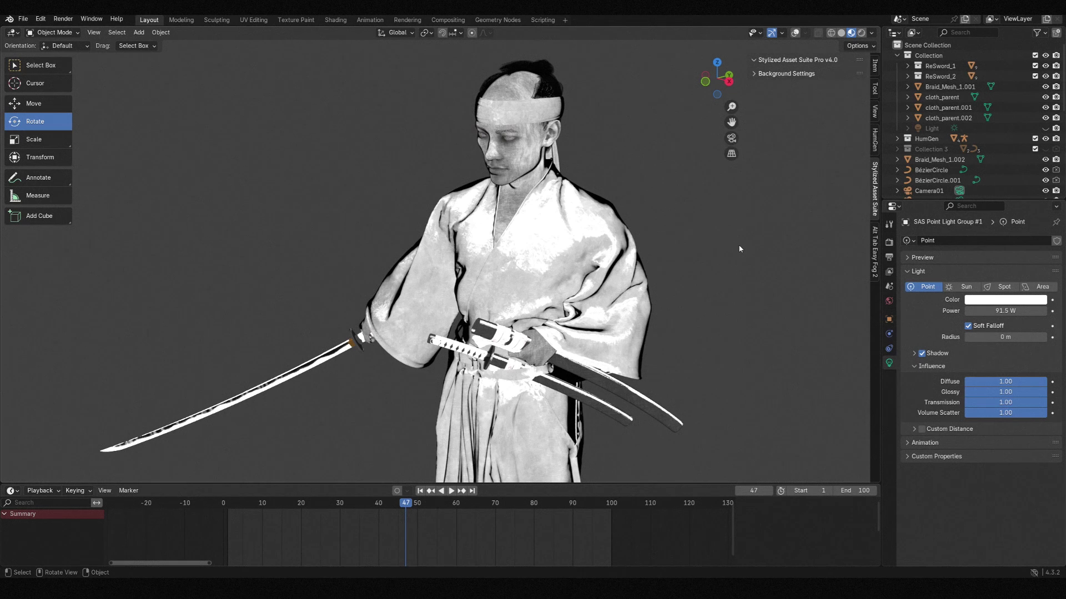
Switch the viewport to rendered shading and unhide the Light object.
click(861, 34)
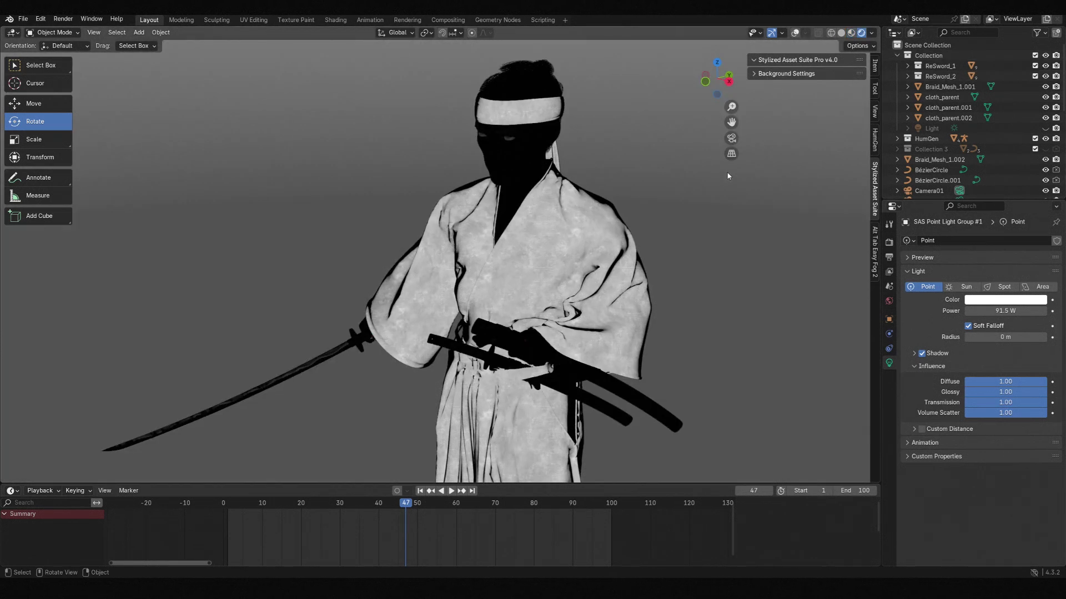
click(1044, 140)
Unhide all the SAS Point Light Group lights, from #1 through #3.001.
scroll(1042, 161, down, 5)
scroll(1042, 167, down, 5)
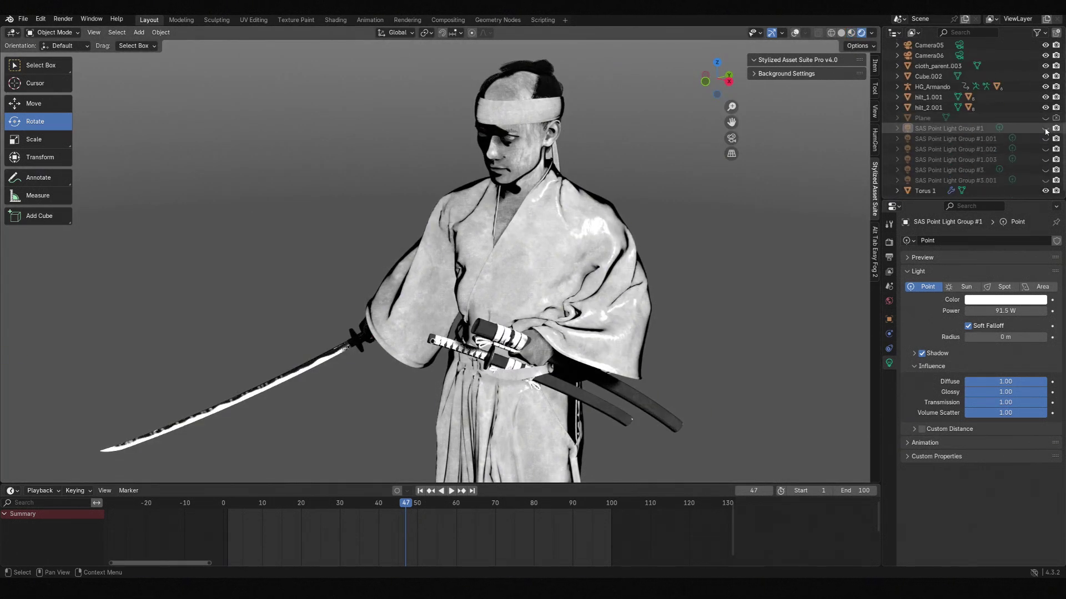
click(1045, 128)
click(1046, 139)
click(1045, 149)
click(1045, 160)
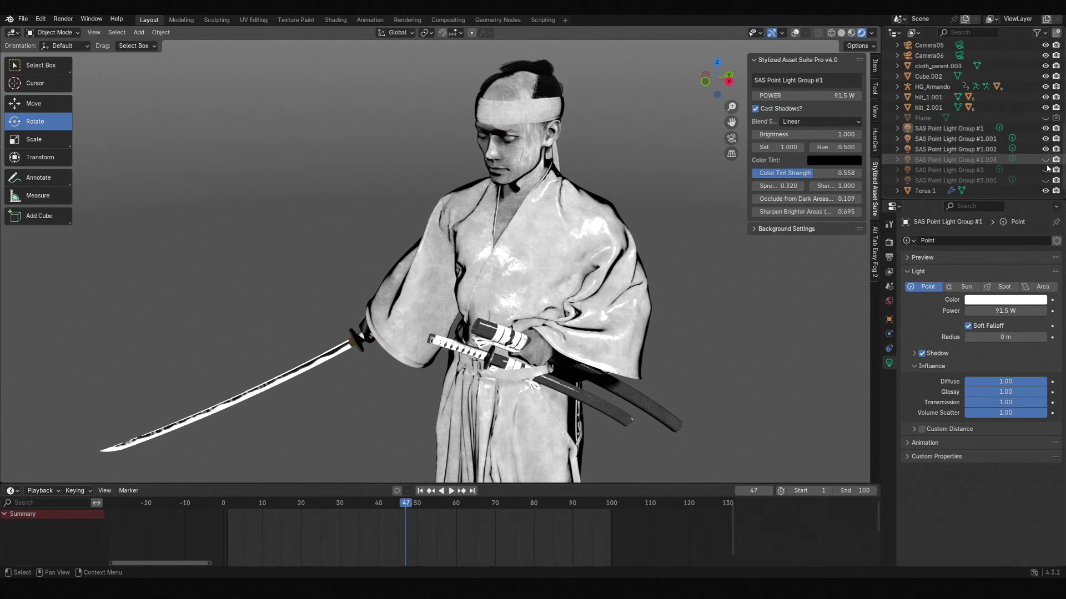
click(1045, 170)
Switch the viewport to Material Preview shading to compare the samurai's look from the front.
middle_drag(481, 231, 678, 218)
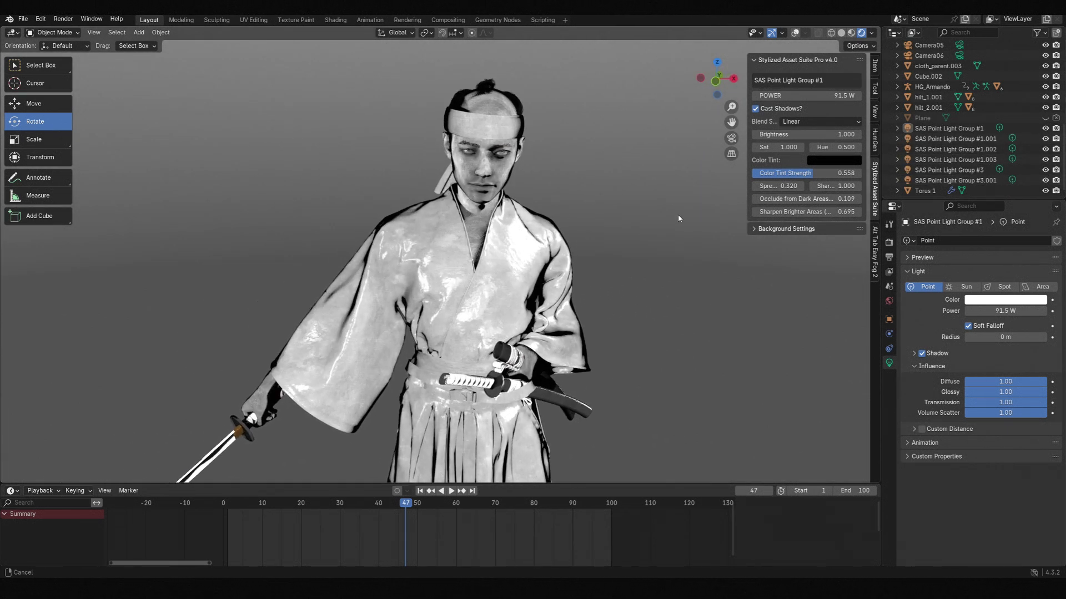
click(851, 32)
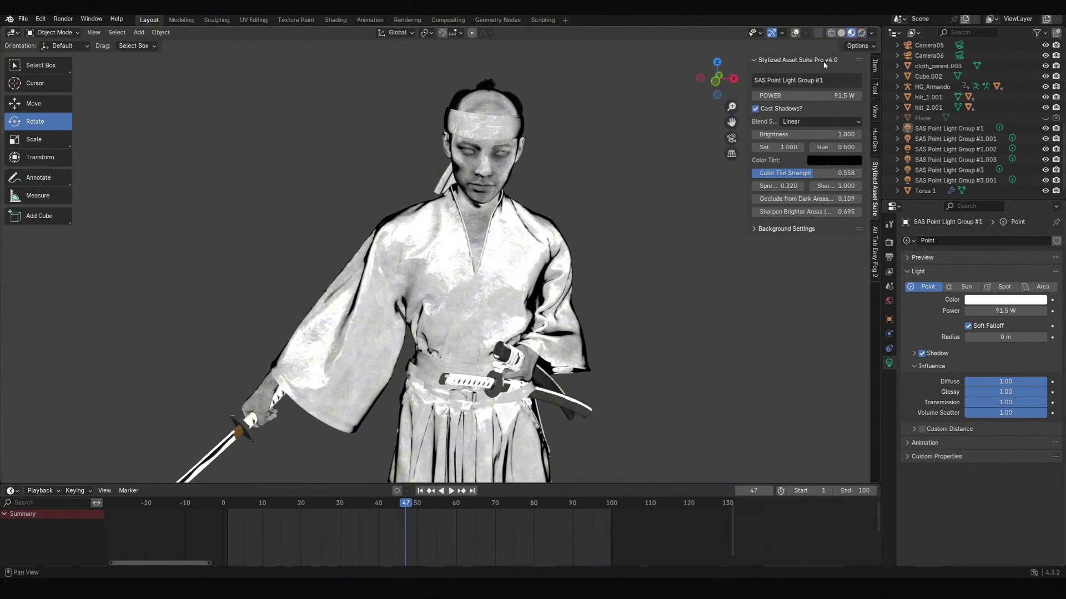
Compare the samurai in rendered and Material Preview shading, finishing in Material Preview.
click(861, 33)
click(851, 33)
click(861, 32)
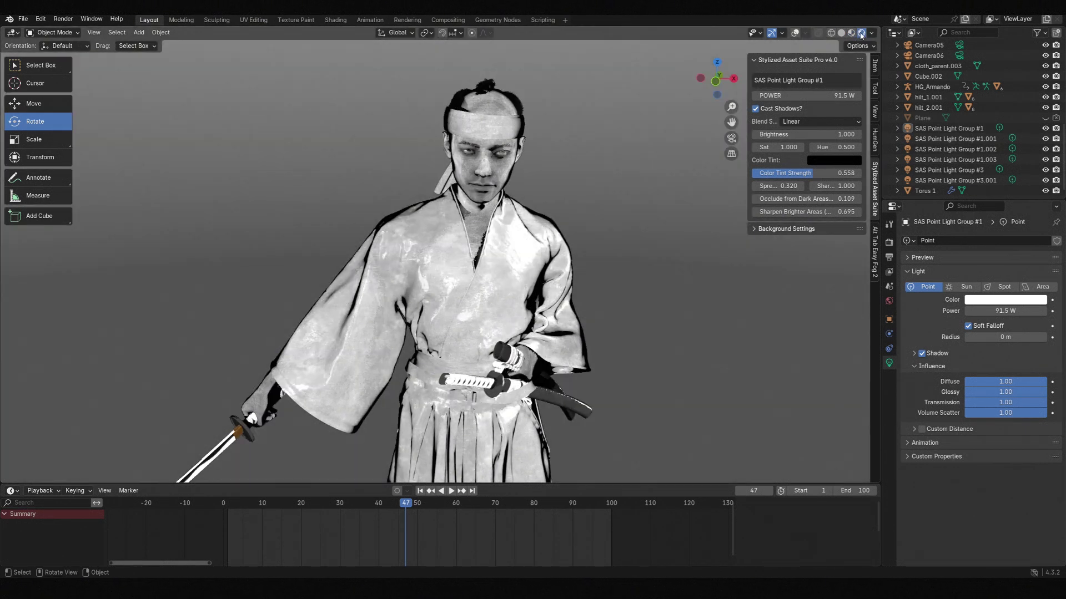
click(851, 33)
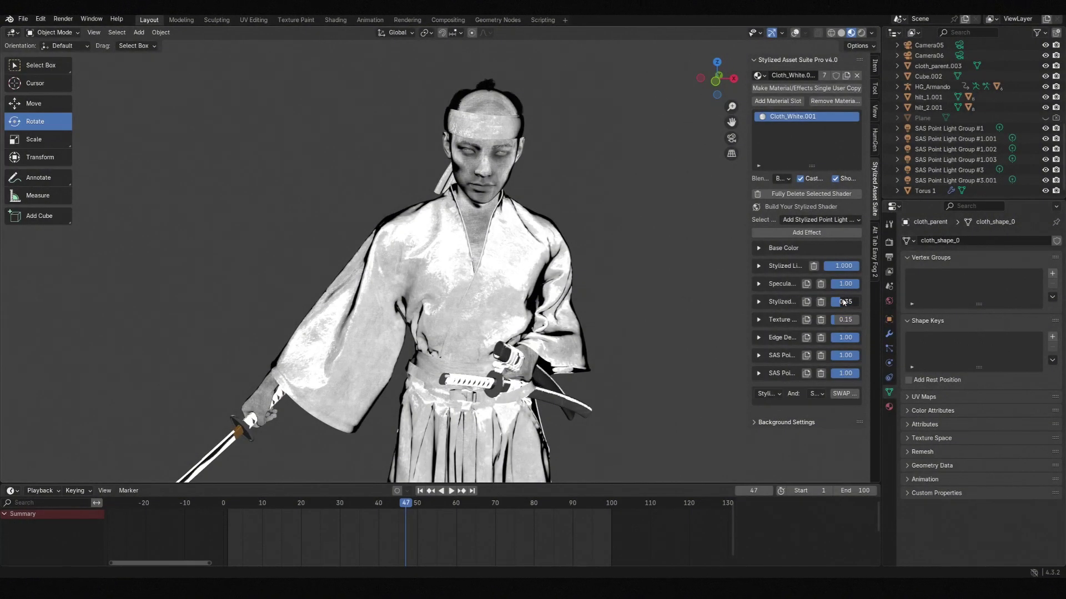
Try a weaker Texture effect on the Cloth_White.001 shader and set the Specular effect's Roughness to 0 and distortion Roughness to 0.485.
mouse_move(836, 321)
mouse_down()
mouse_move(870, 319)
mouse_move(814, 325)
mouse_up()
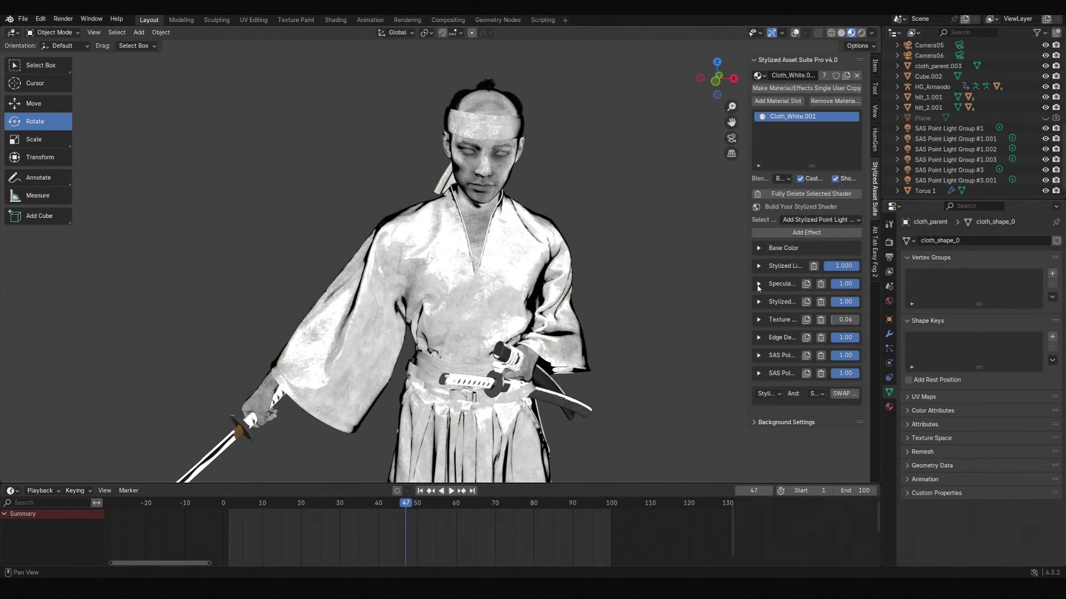
click(758, 284)
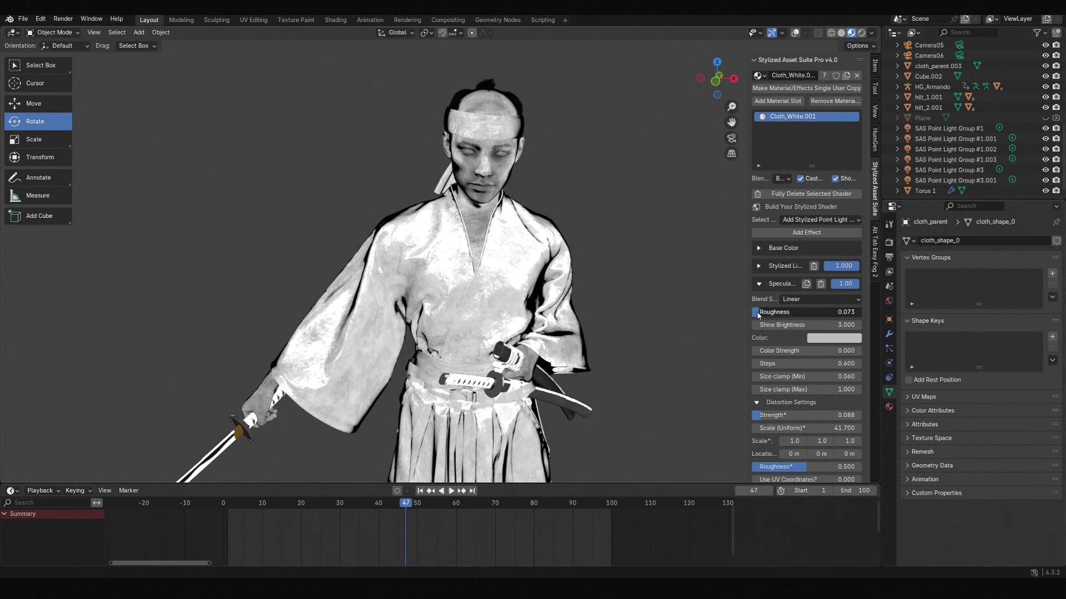
scroll(774, 341, down, 5)
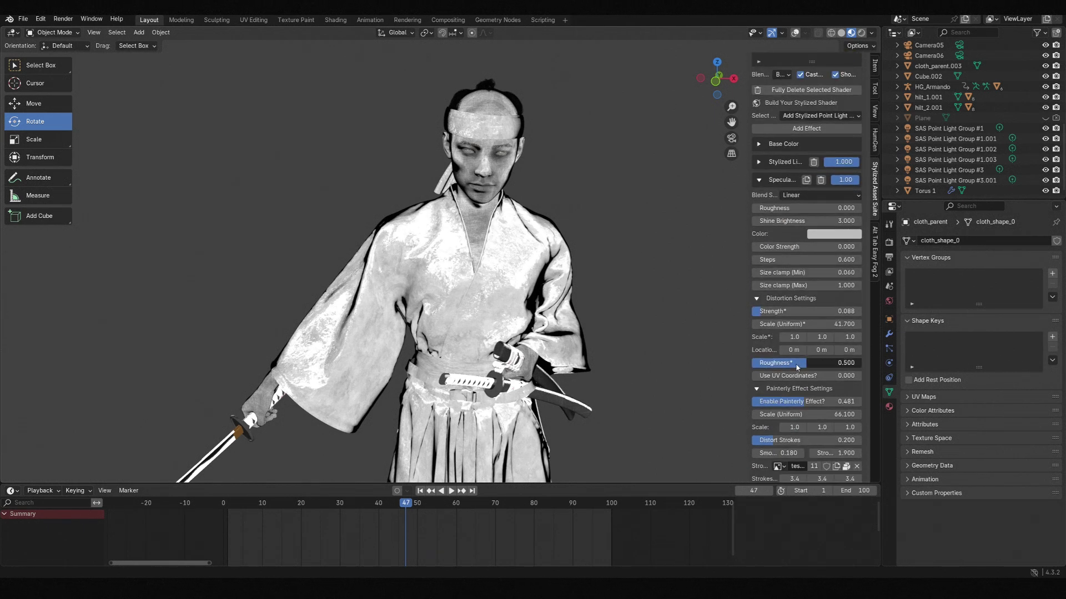
drag(796, 365, 793, 365)
scroll(805, 389, down, 2)
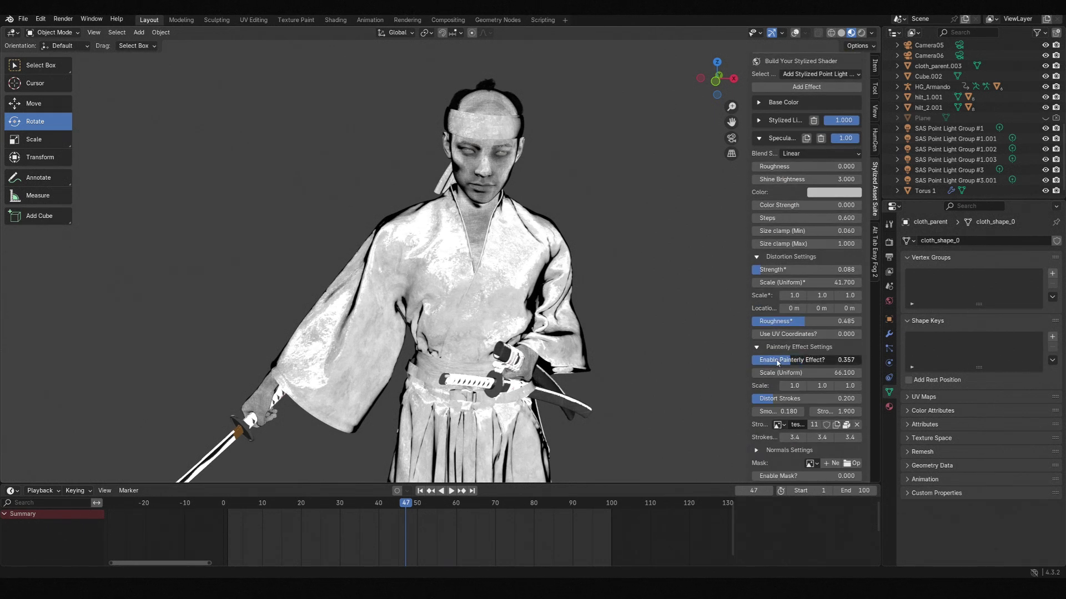
click(759, 138)
Expand the Stylized Lighting effect of the Cloth_White.001 shader and adjust one of its settings.
scroll(759, 160, up, 7)
click(758, 266)
scroll(797, 317, down, 2)
drag(784, 394, 795, 394)
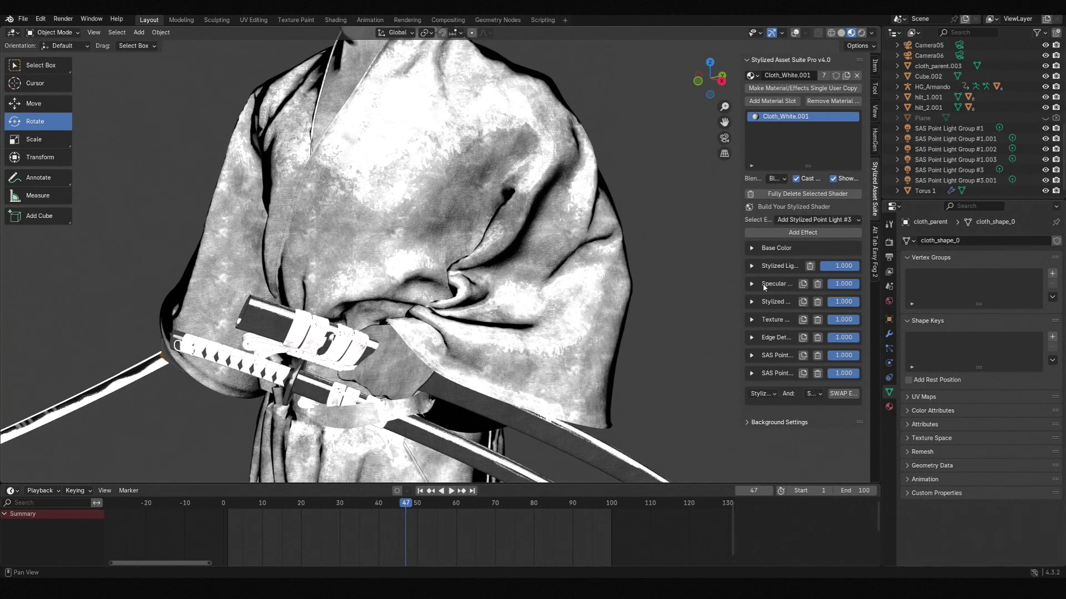
Lower the Cloth_White.001 Specular effect's strength to 0 and restore it to 1.000 to compare the cloth's highlights.
drag(818, 287, 809, 287)
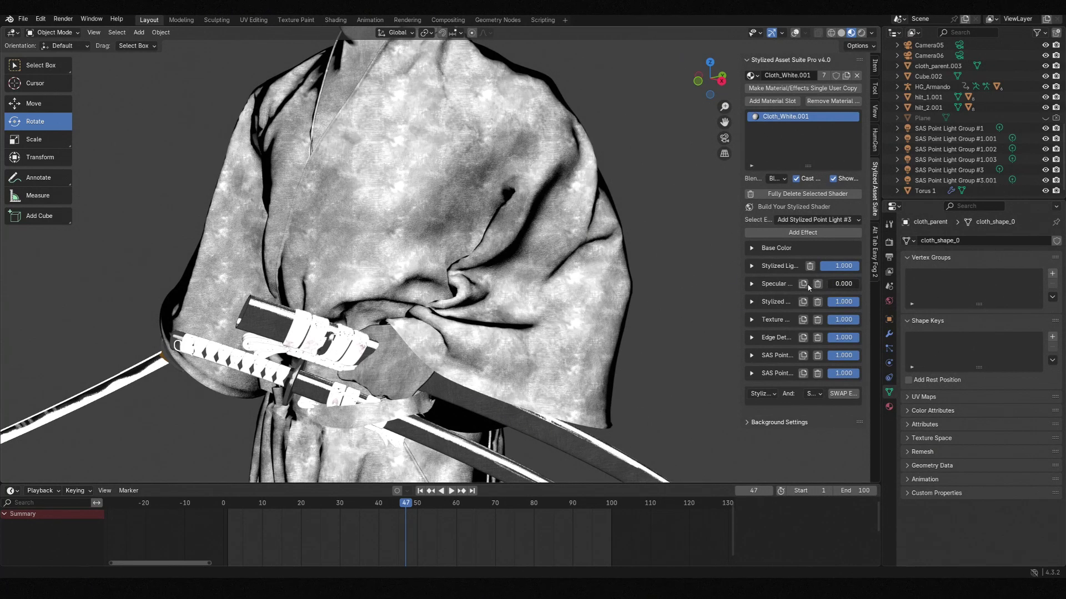
mouse_move(873, 285)
mouse_down()
mouse_move(856, 304)
mouse_move(800, 325)
mouse_move(864, 322)
mouse_move(784, 338)
mouse_up()
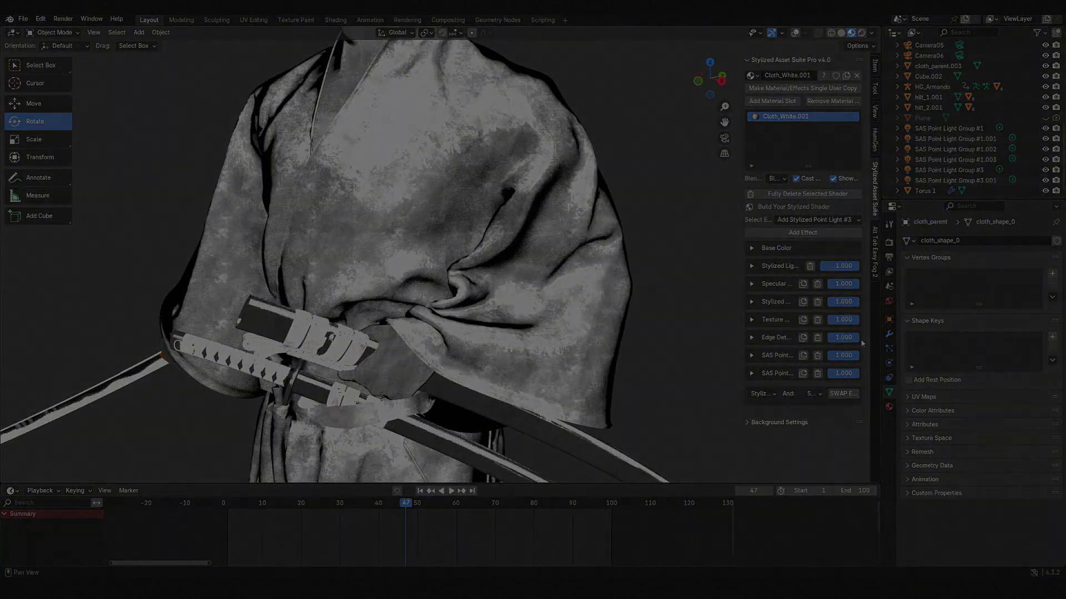